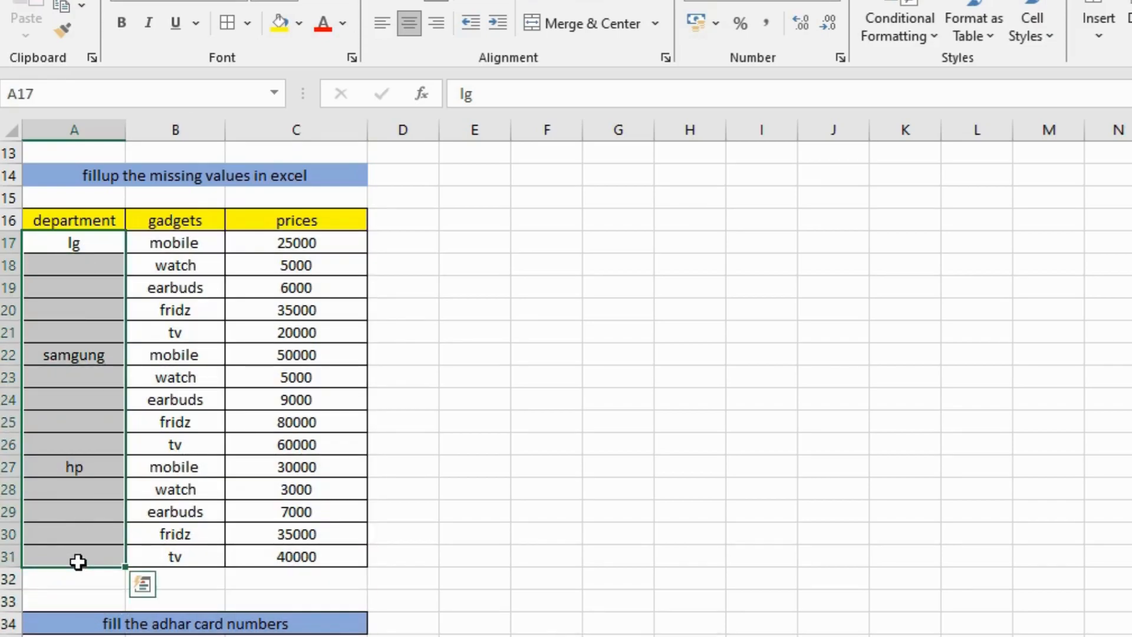
# Select only the blank cells within the department range A17:A31 using Go To Special with the Blanks option
pyautogui.hotkey('ctrl', 'g')
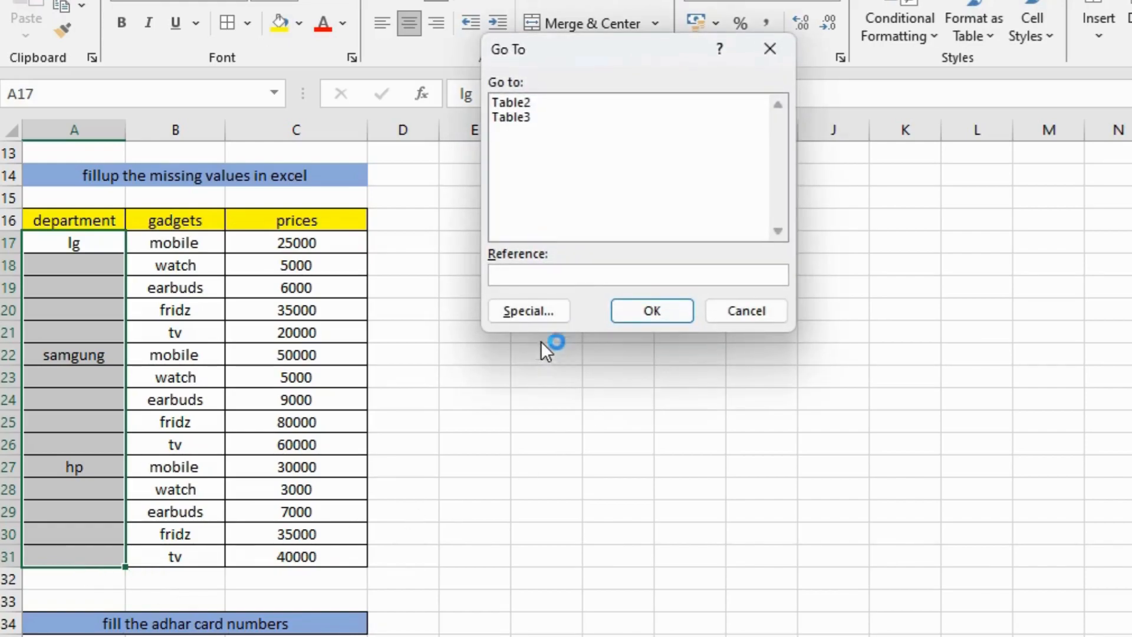
pyautogui.click(543, 313)
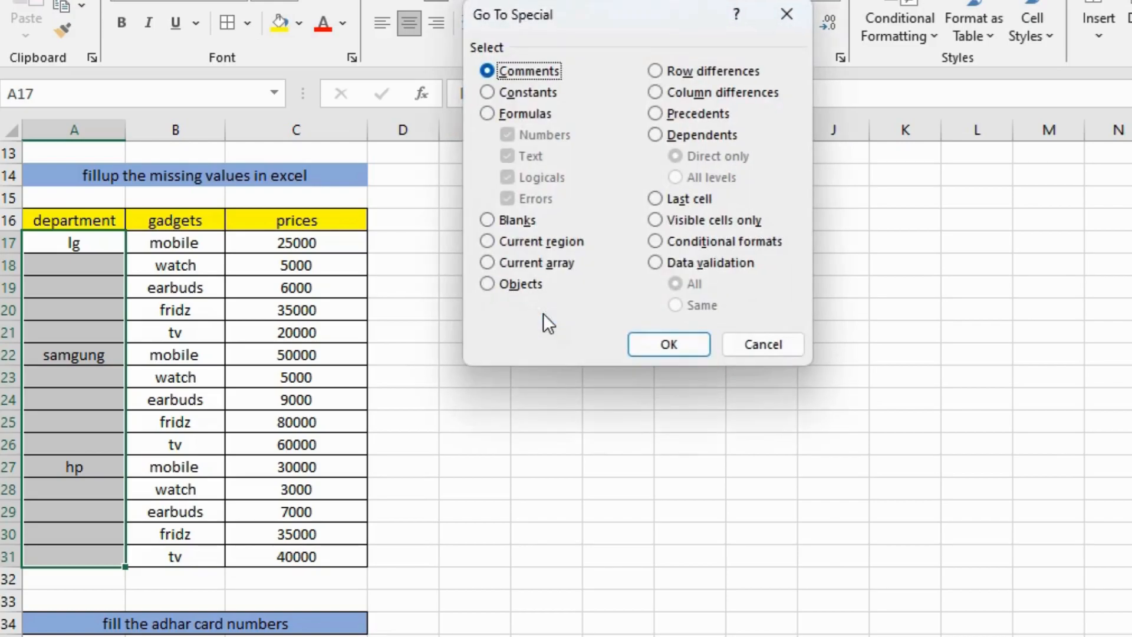
pyautogui.click(487, 218)
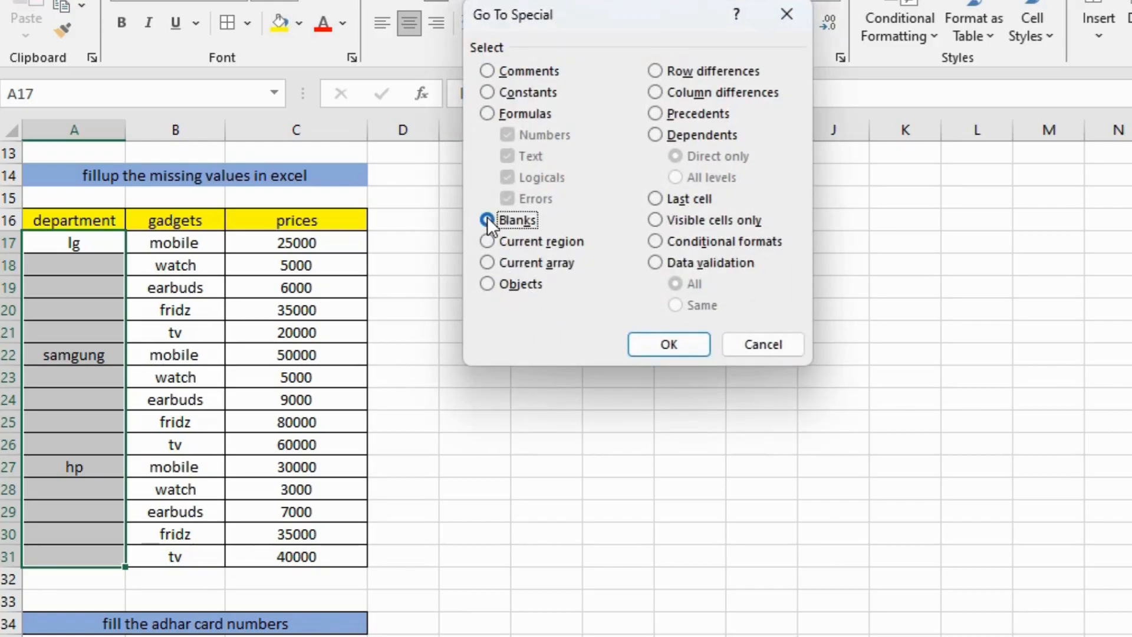
pyautogui.click(684, 341)
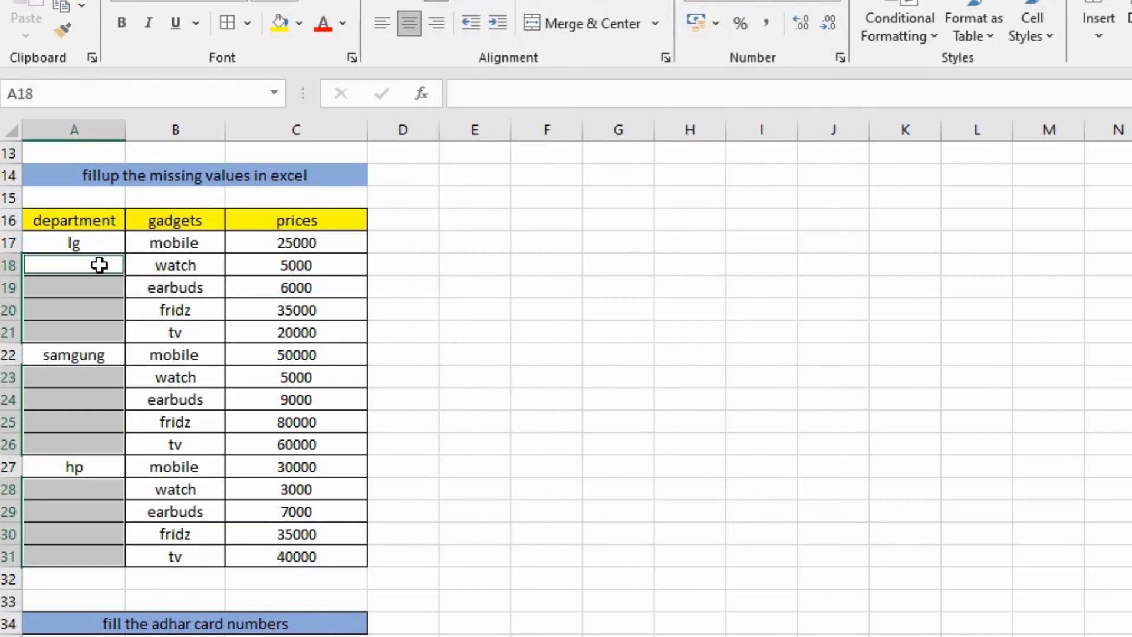
# Fill all selected blank department cells at once with the formula =A17, referring to the cell directly above
pyautogui.write('=')
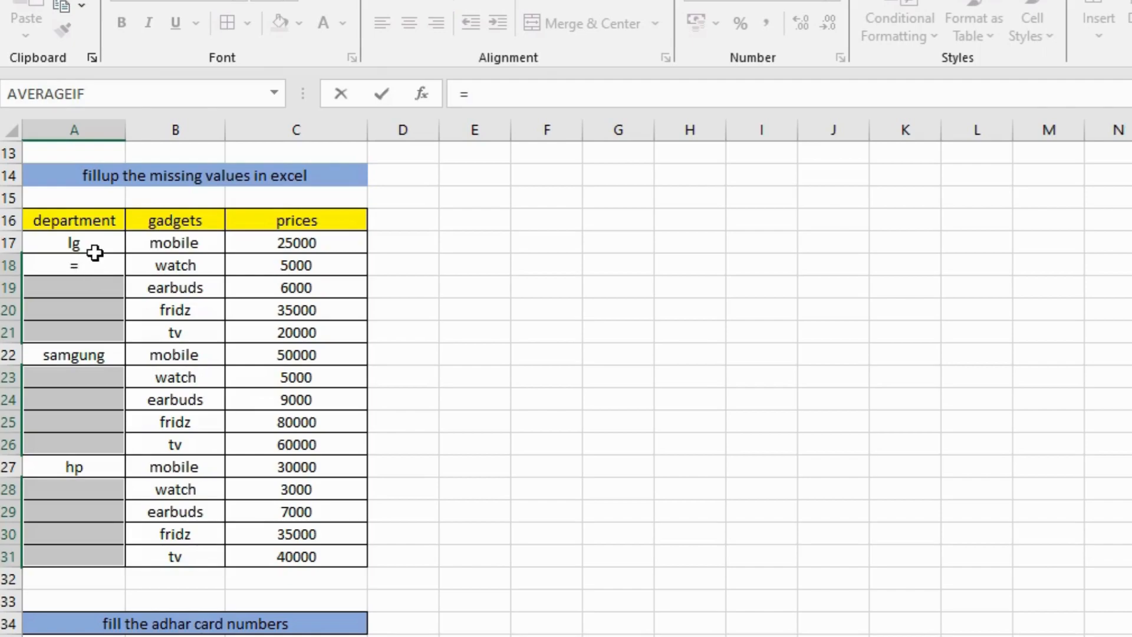
pyautogui.click(92, 242)
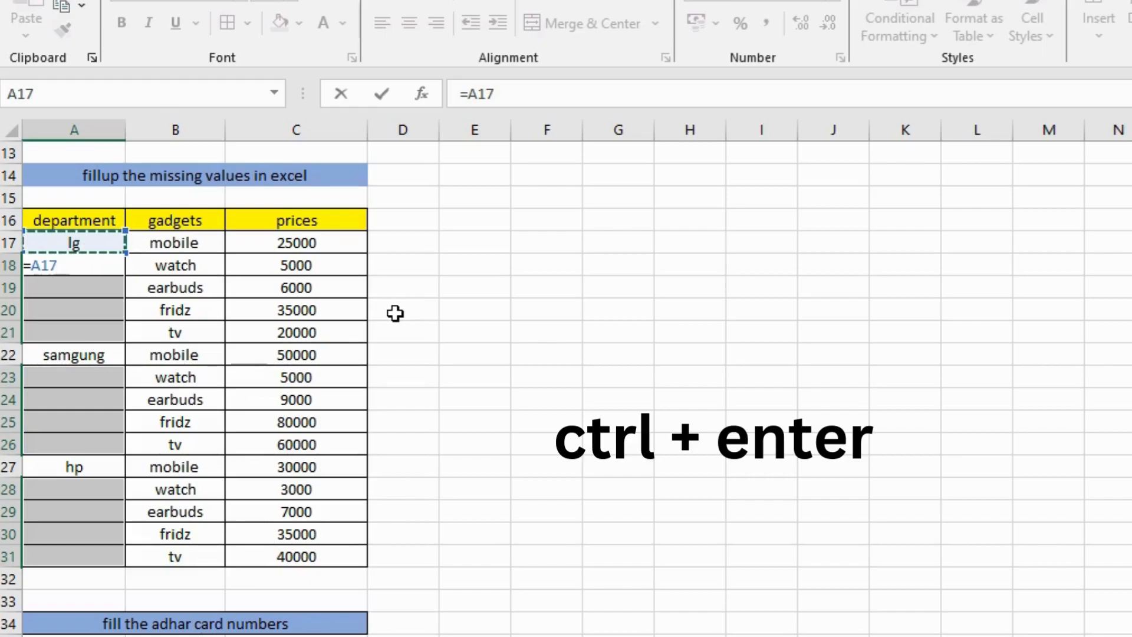
pyautogui.hotkey('ctrl', 'Return')
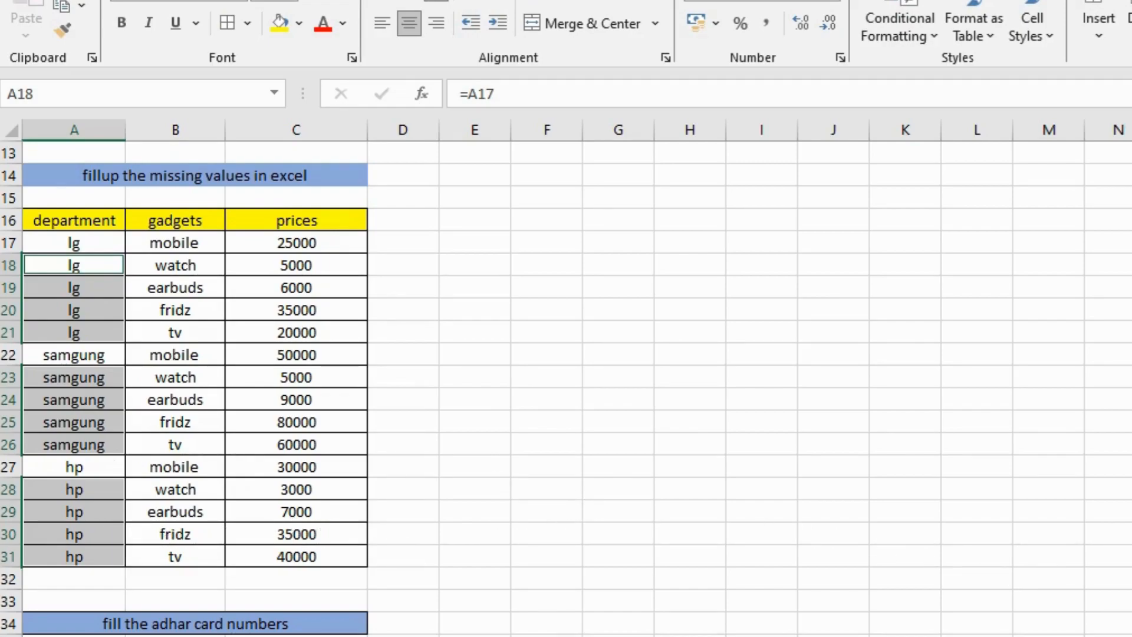
pyautogui.scroll(-4, 565, 389)
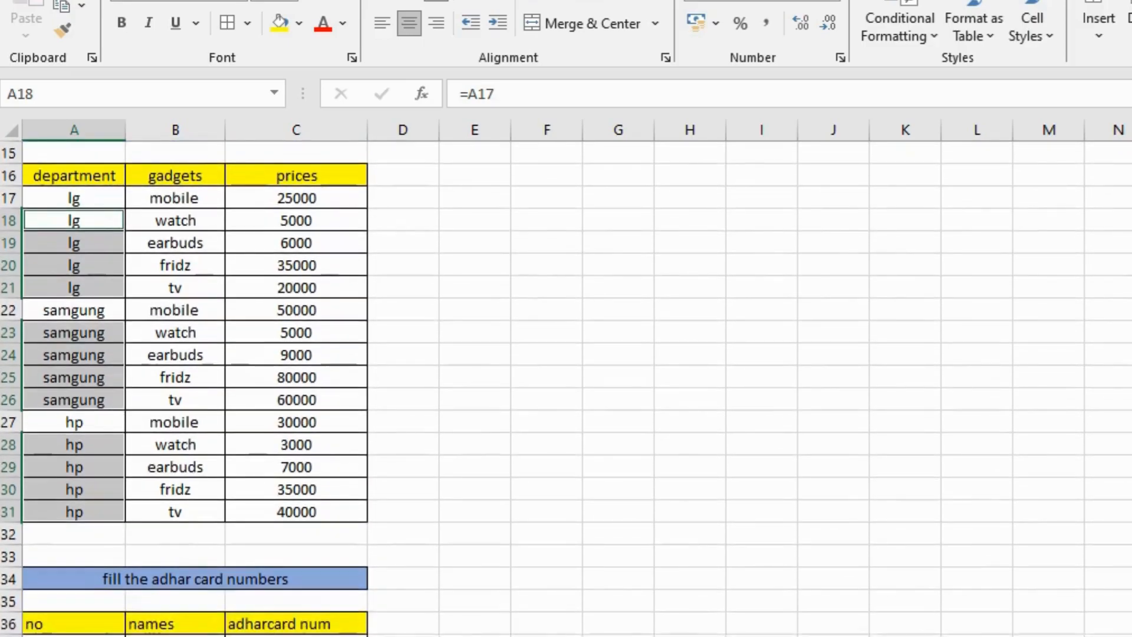
pyautogui.scroll(-3, 566, 389)
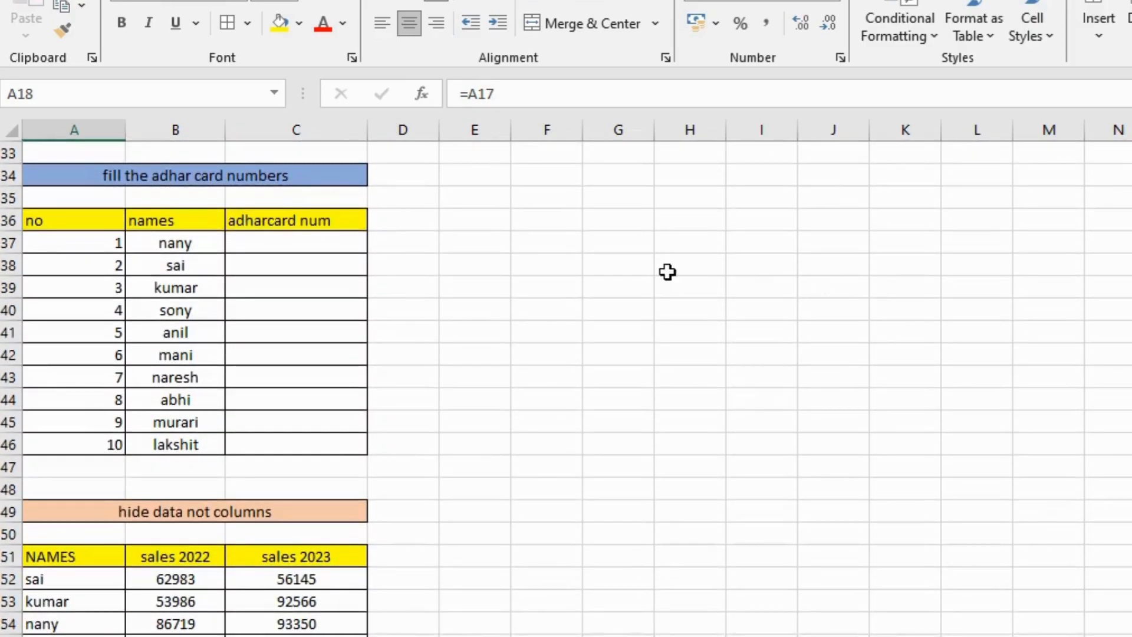
pyautogui.click(303, 243)
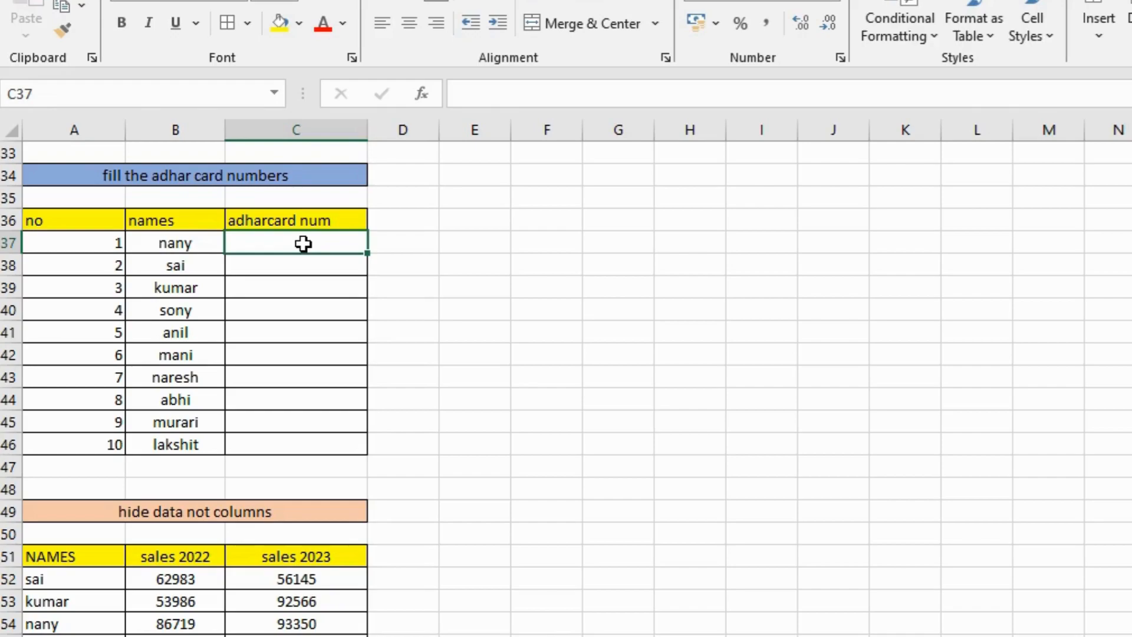
pyautogui.write('=')
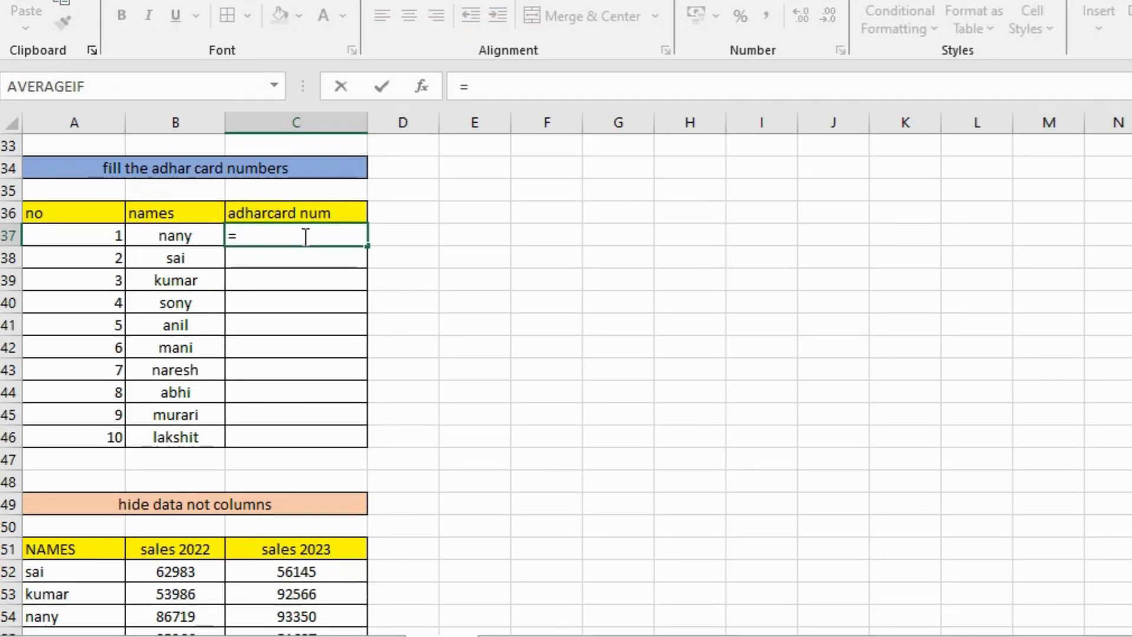
pyautogui.write('ra')
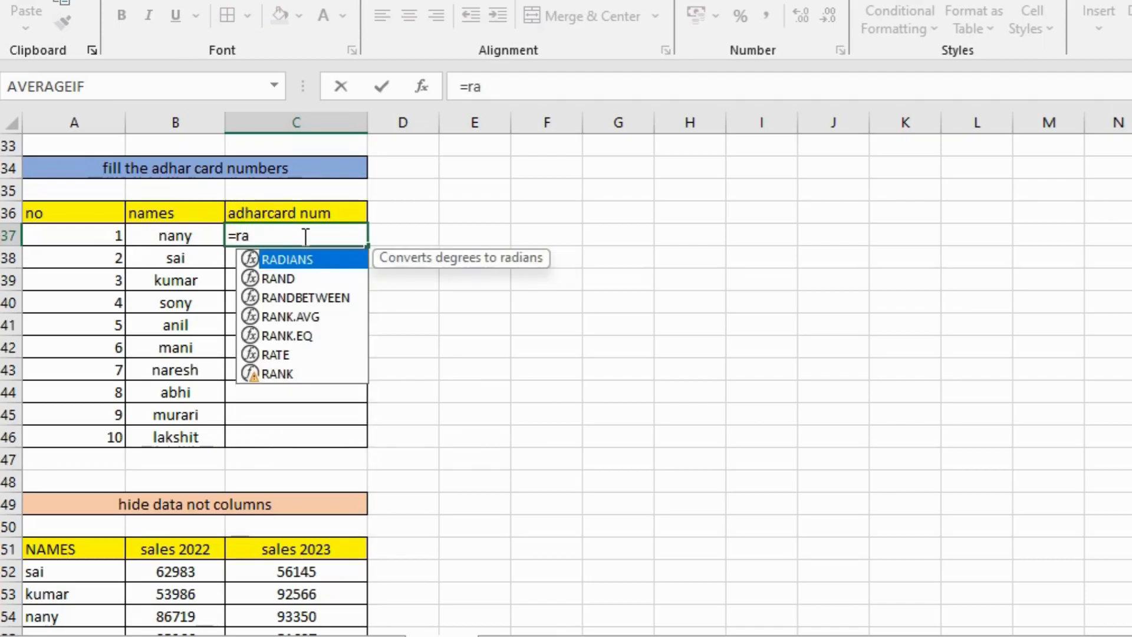
pyautogui.write('ndbe')
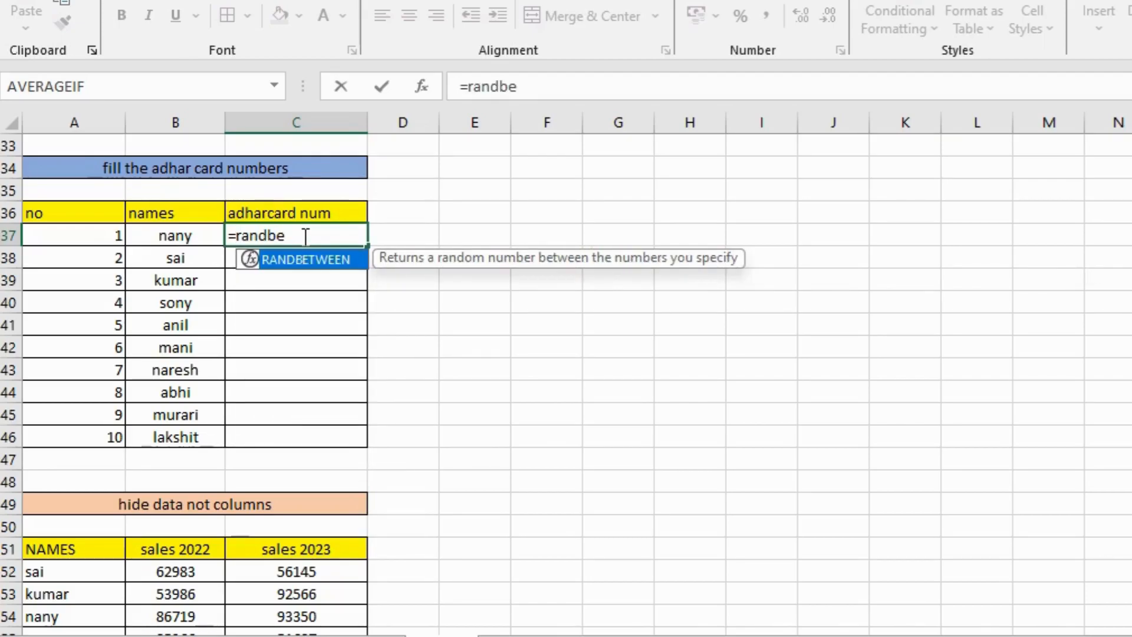
pyautogui.press('Tab')
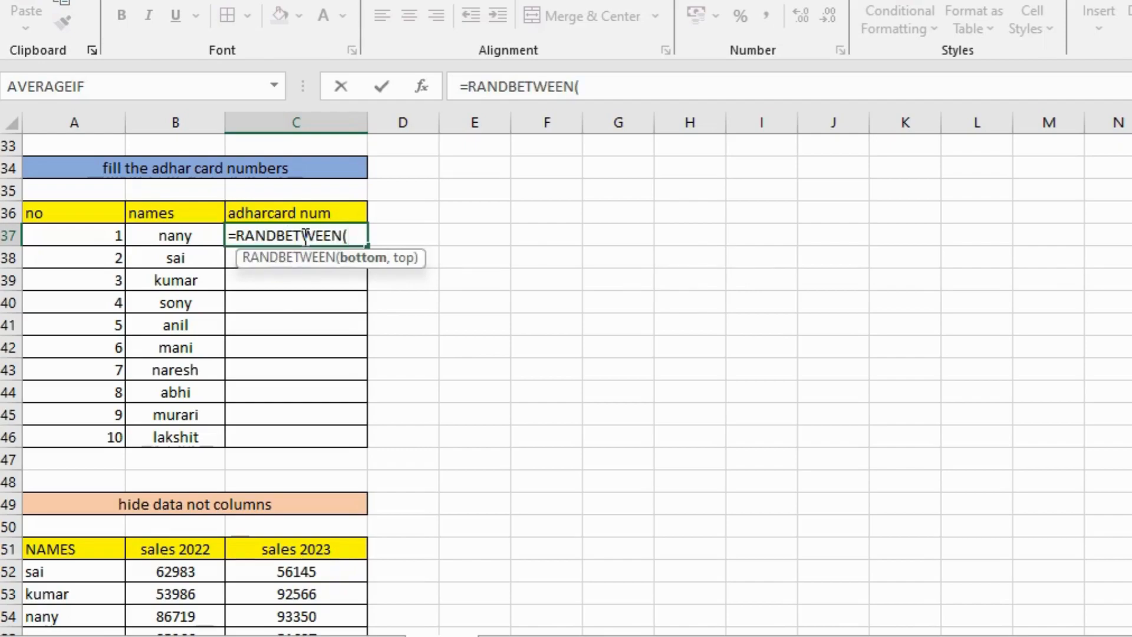
pyautogui.write('10000')
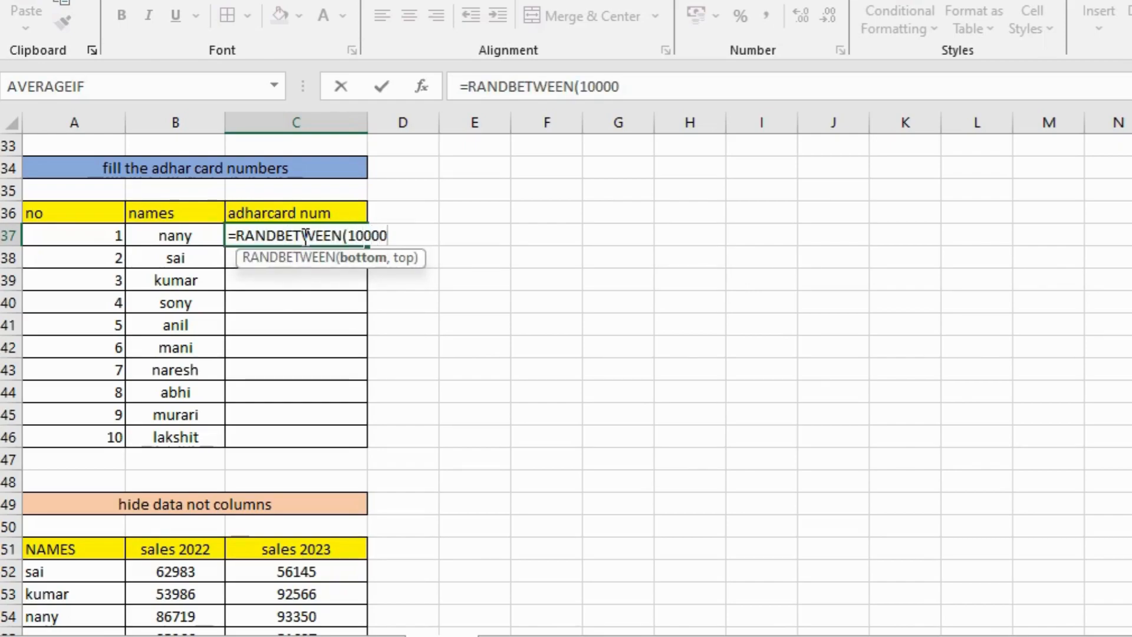
pyautogui.write('0000000')
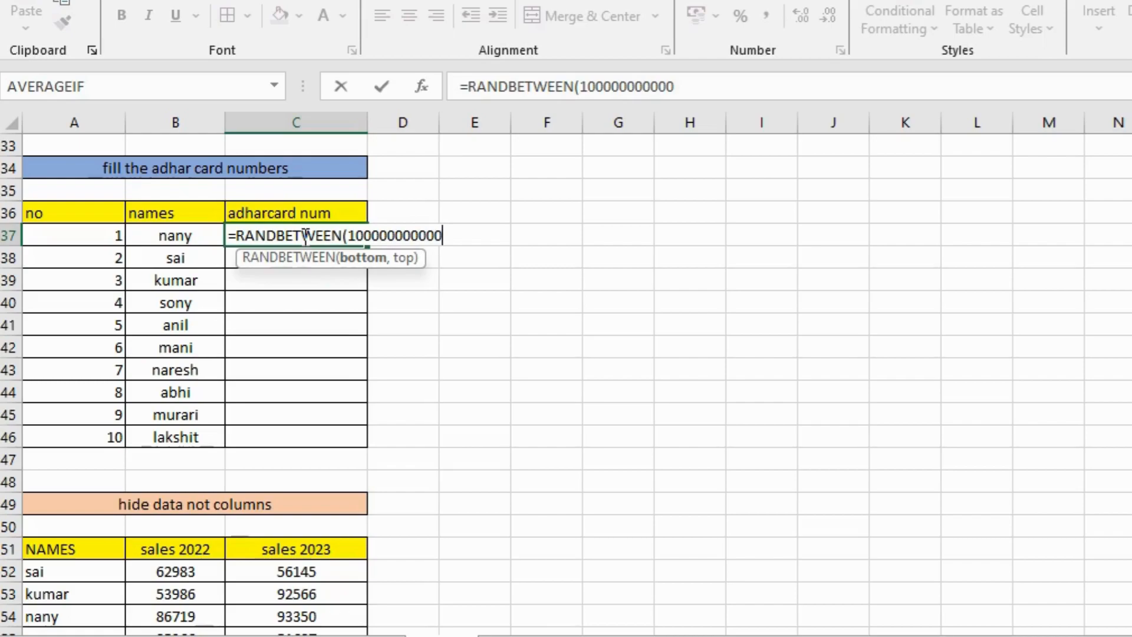
pyautogui.write(',99')
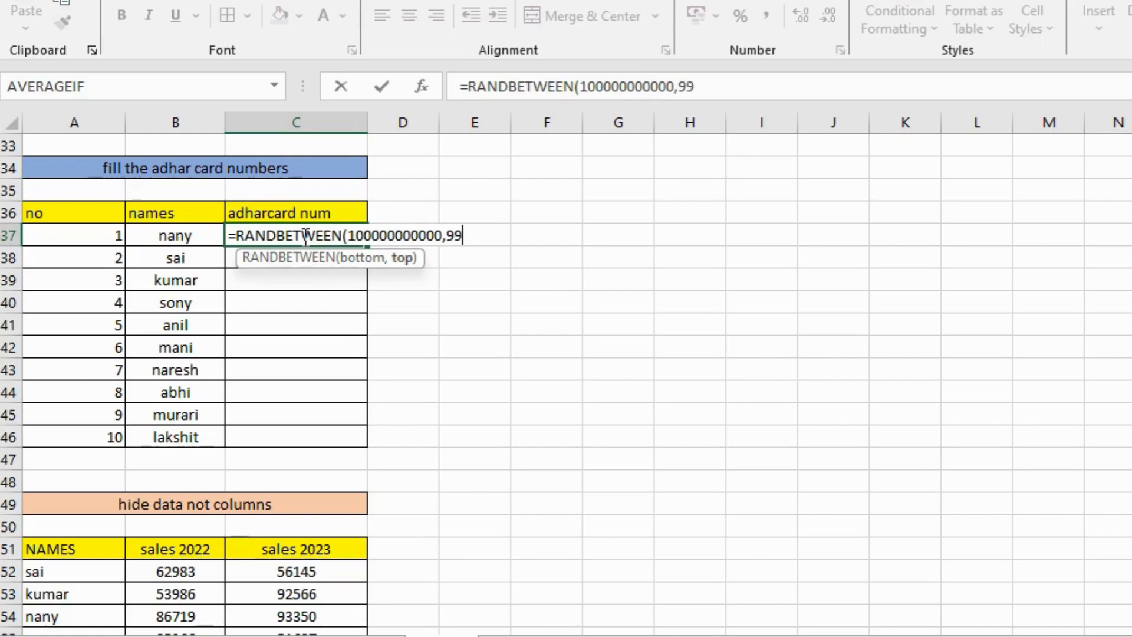
pyautogui.write('9999999999)')
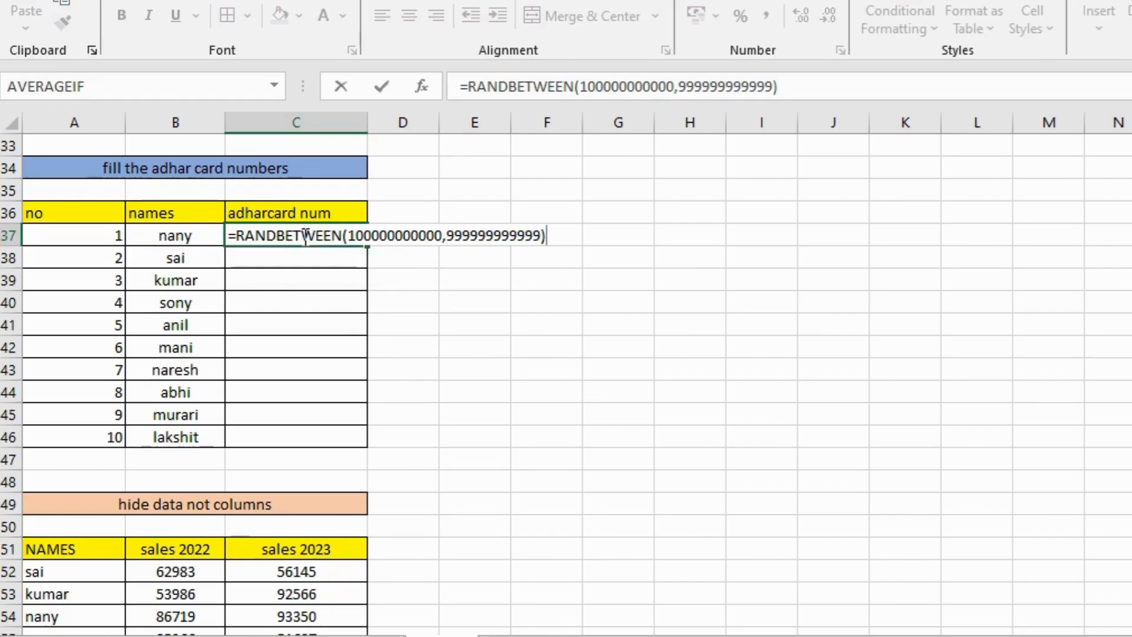
pyautogui.press('Return')
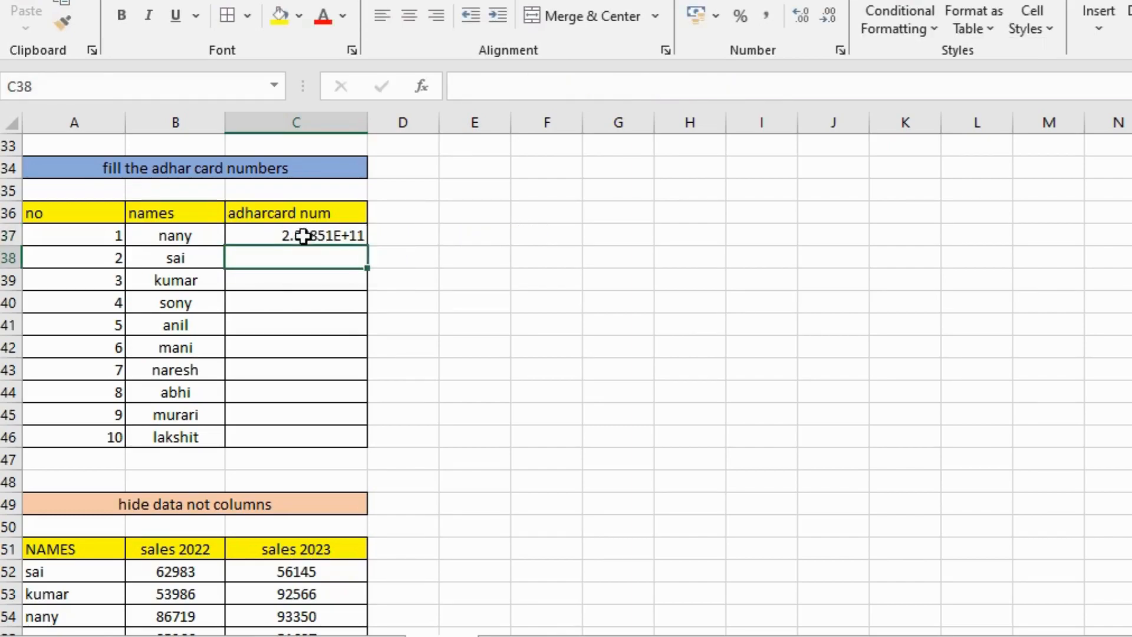
# Fill the C37 formula down to C46 and replace the formulas in C37:C46 with their static values
pyautogui.click(351, 234)
pyautogui.moveTo(369, 247); pyautogui.dragTo(363, 447)
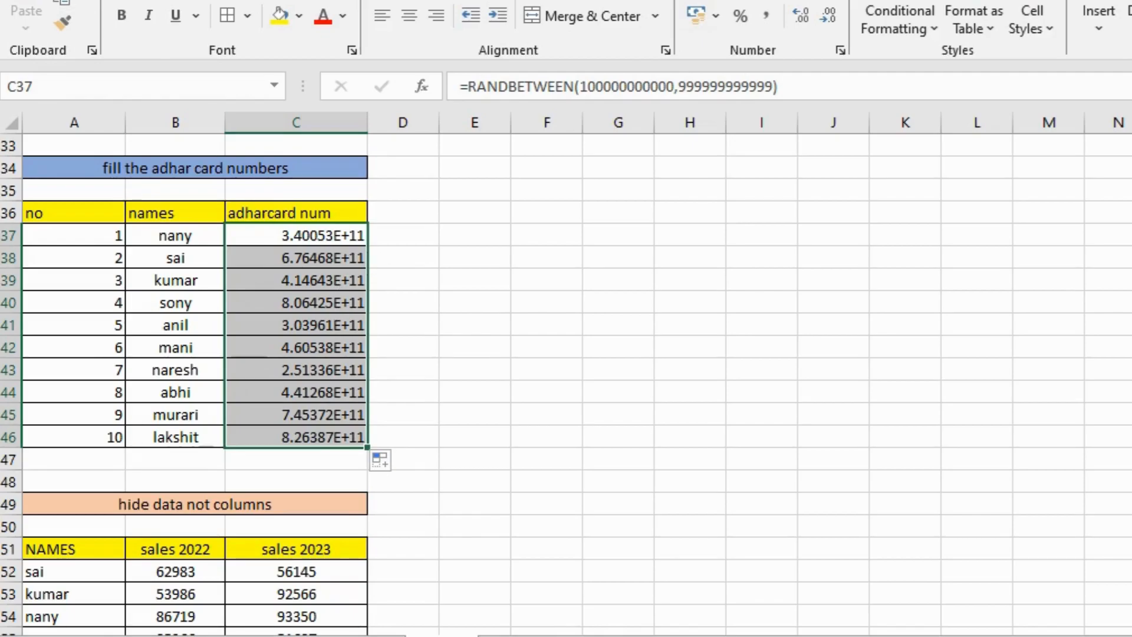
pyautogui.hotkey('ctrl', 'c')
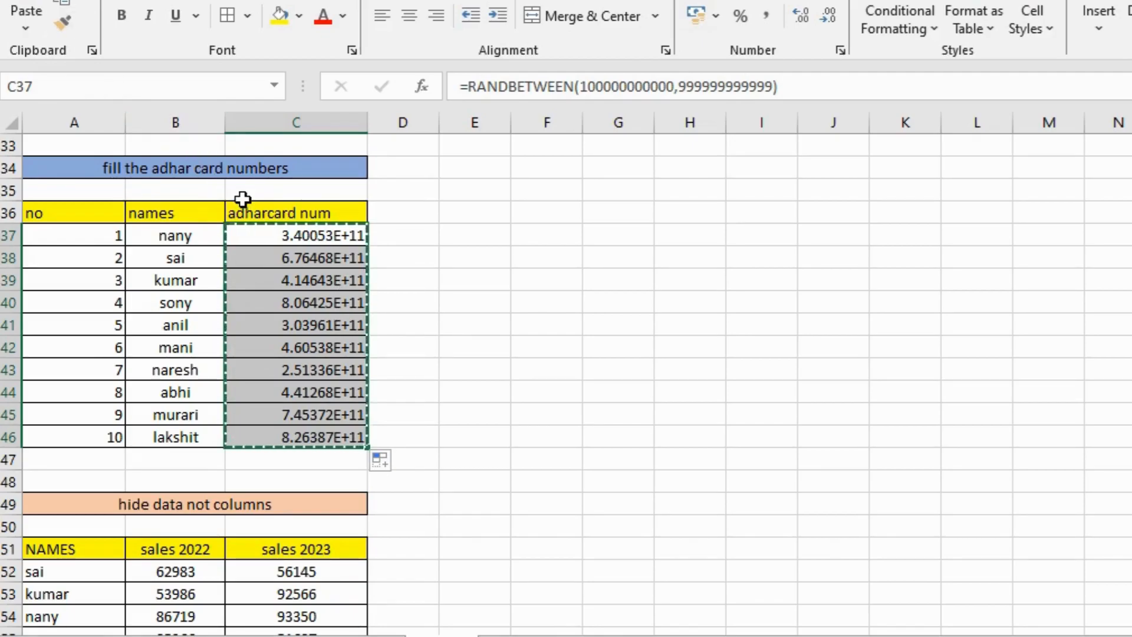
pyautogui.click(33, 14)
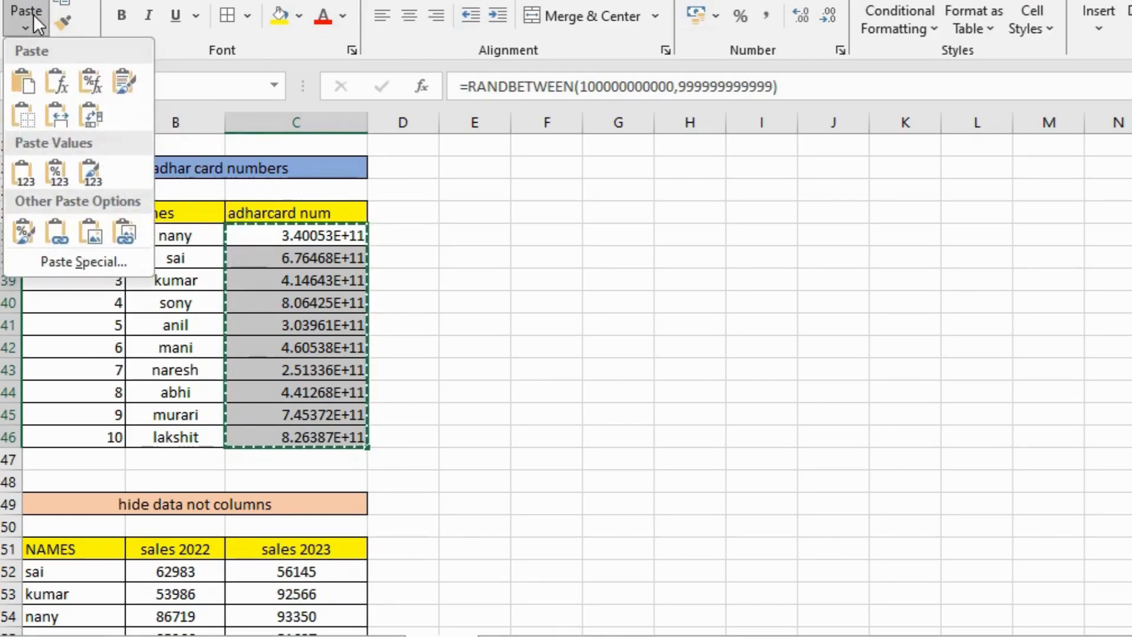
pyautogui.click(27, 172)
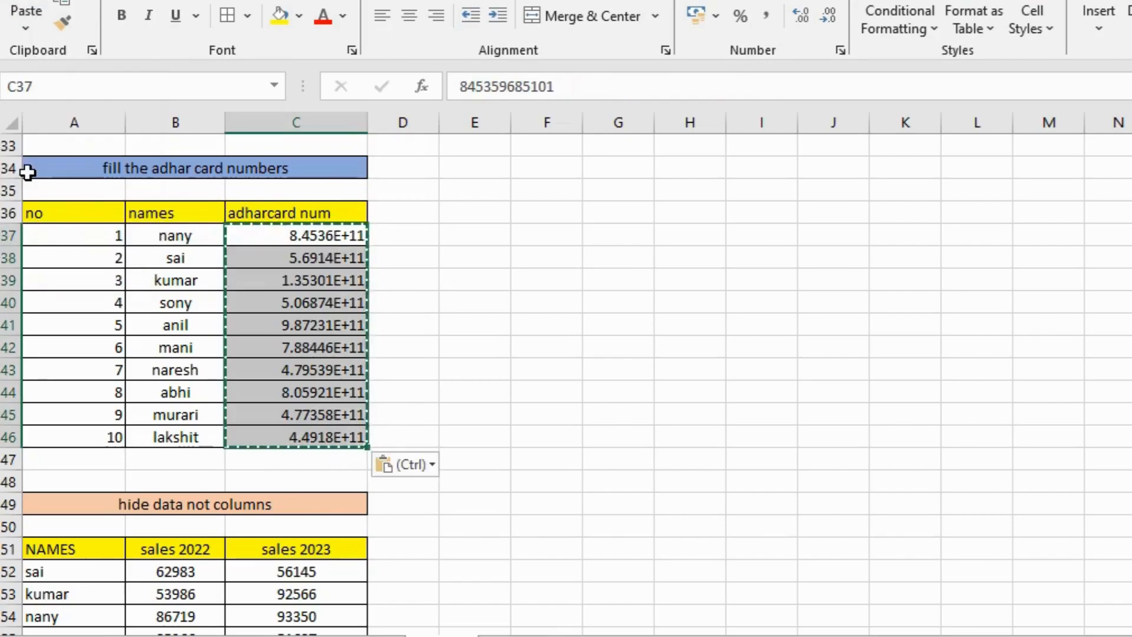
pyautogui.click(413, 428)
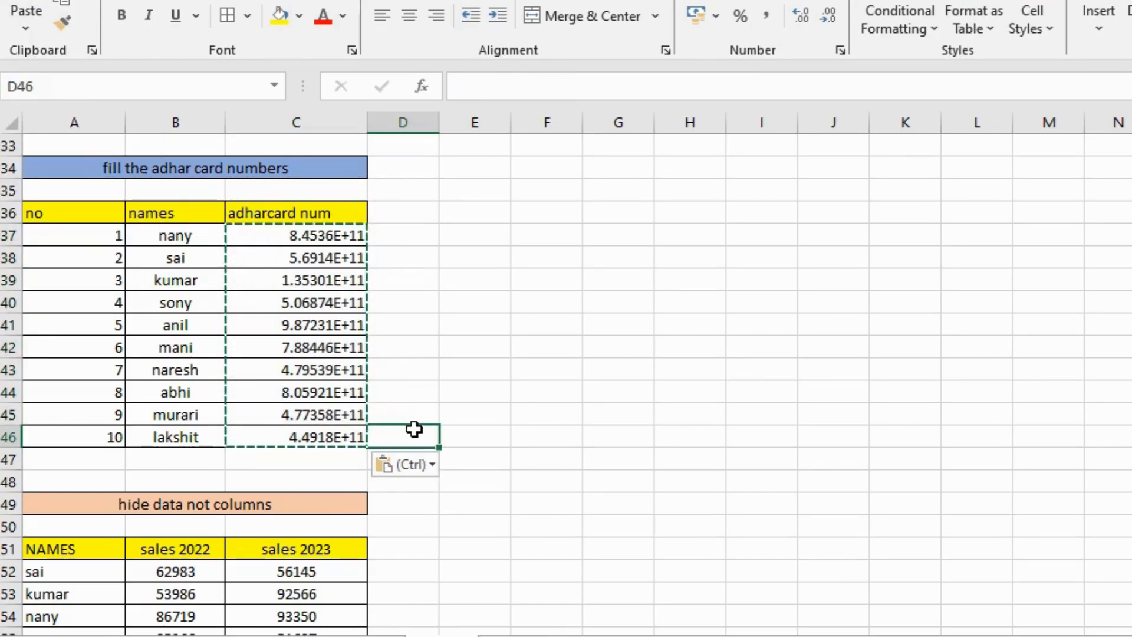
pyautogui.write('=')
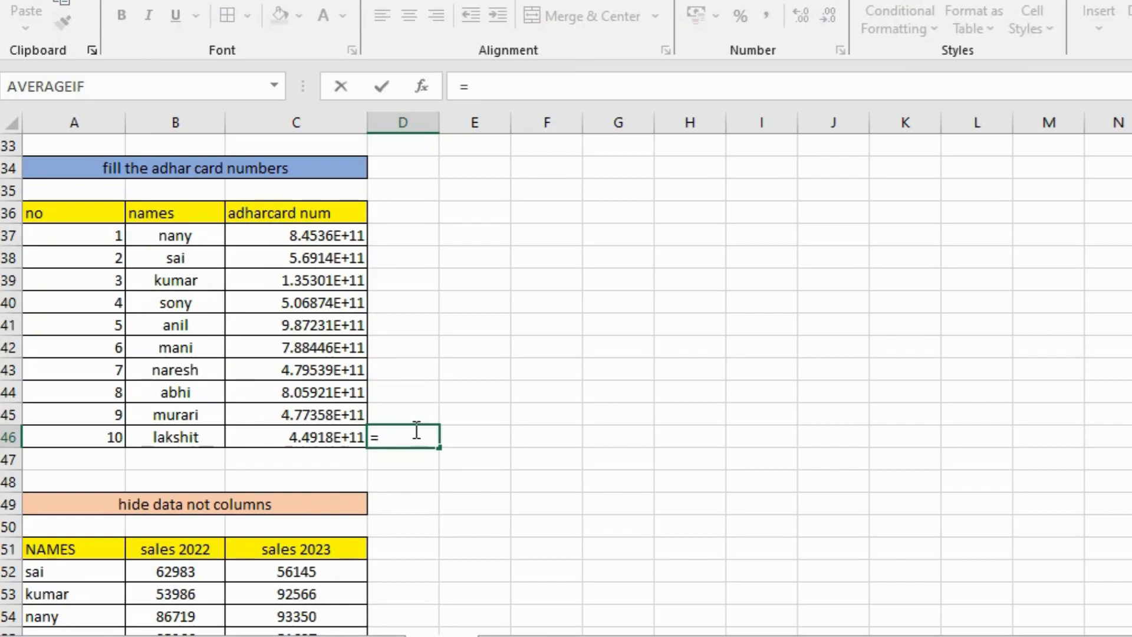
pyautogui.press('BackSpace')
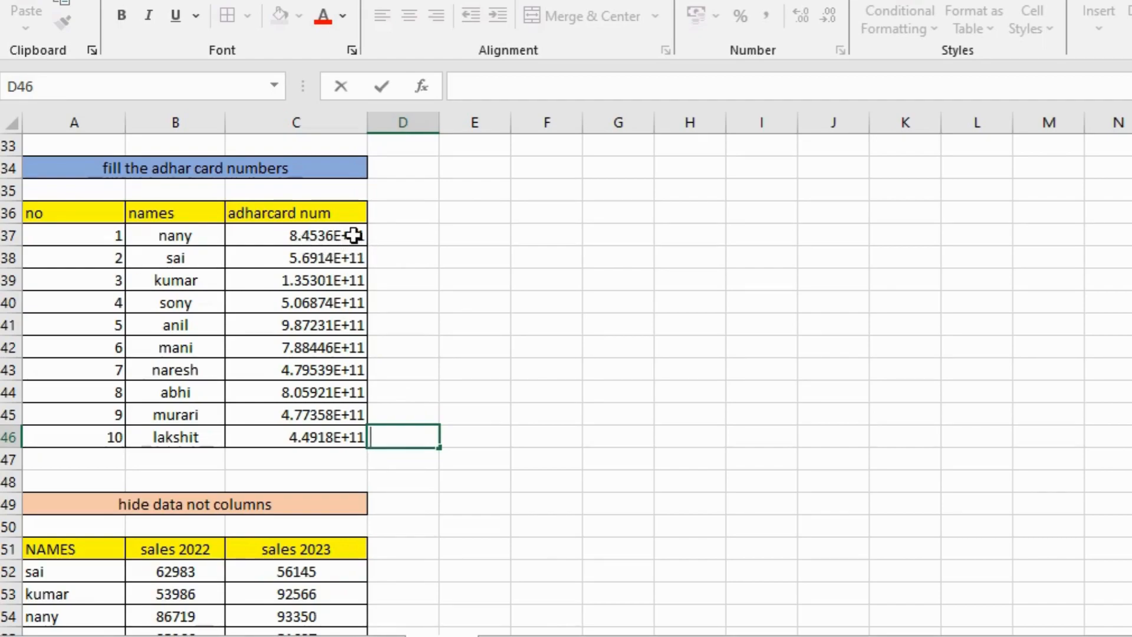
# Format C37:C46 as Number with 0 decimal places and negative numbers in red without a minus sign
pyautogui.moveTo(353, 235); pyautogui.dragTo(352, 433)
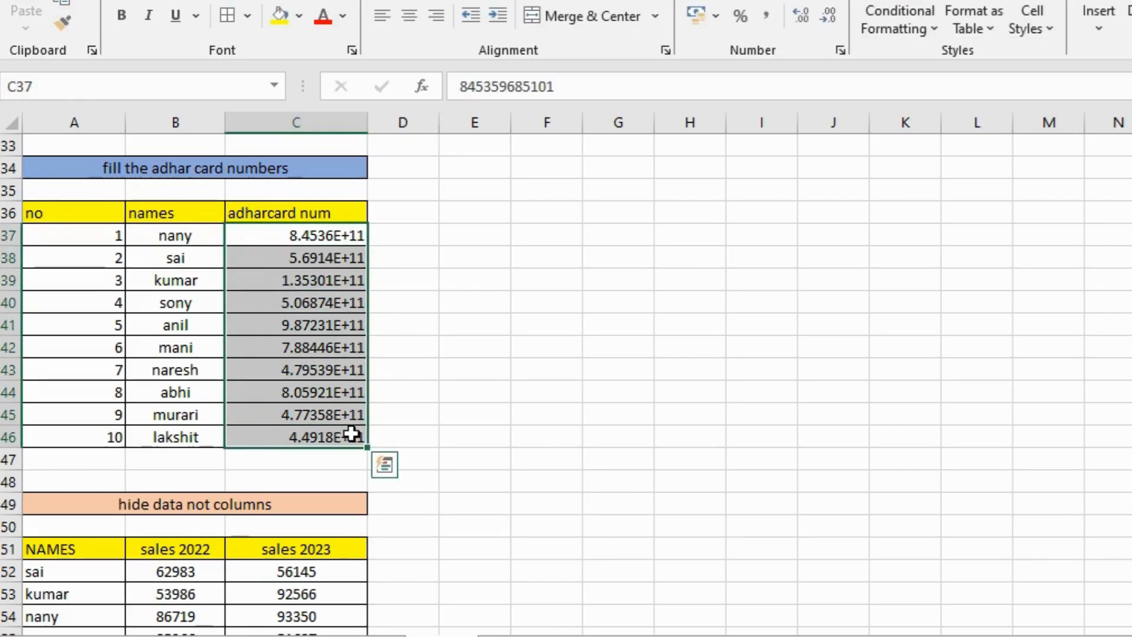
pyautogui.hotkey('ctrl', '1')
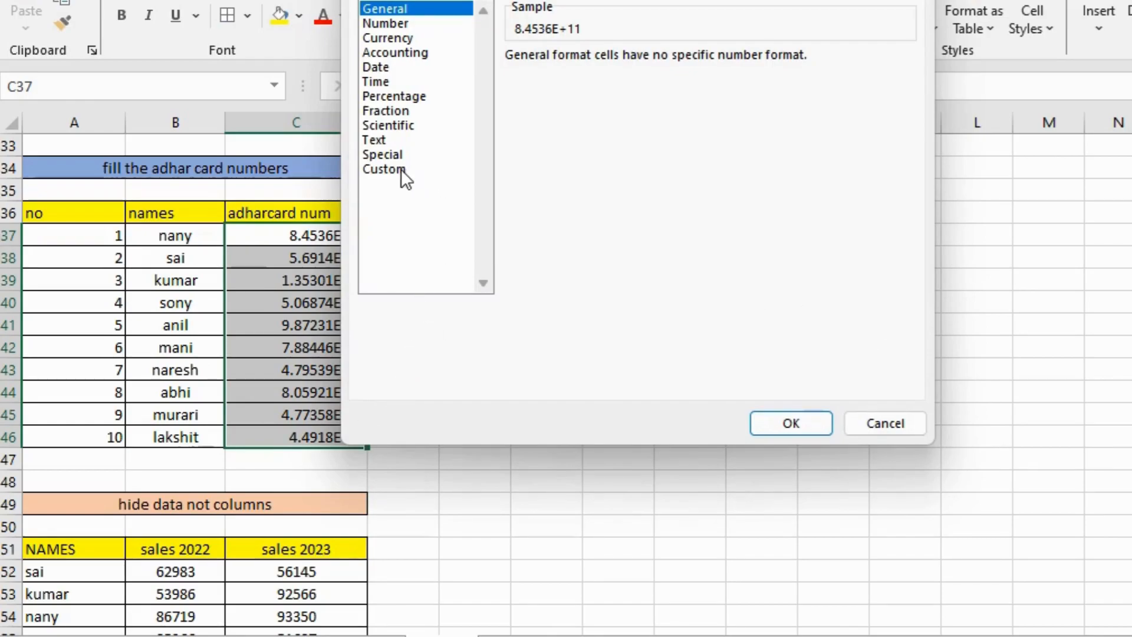
pyautogui.click(384, 170)
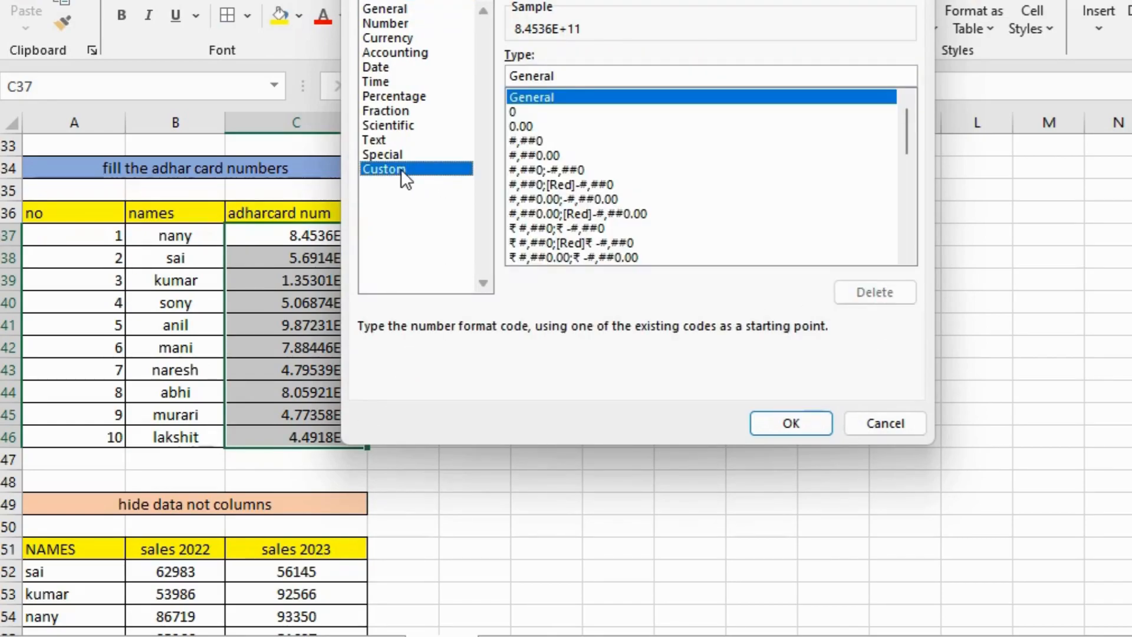
pyautogui.click(400, 23)
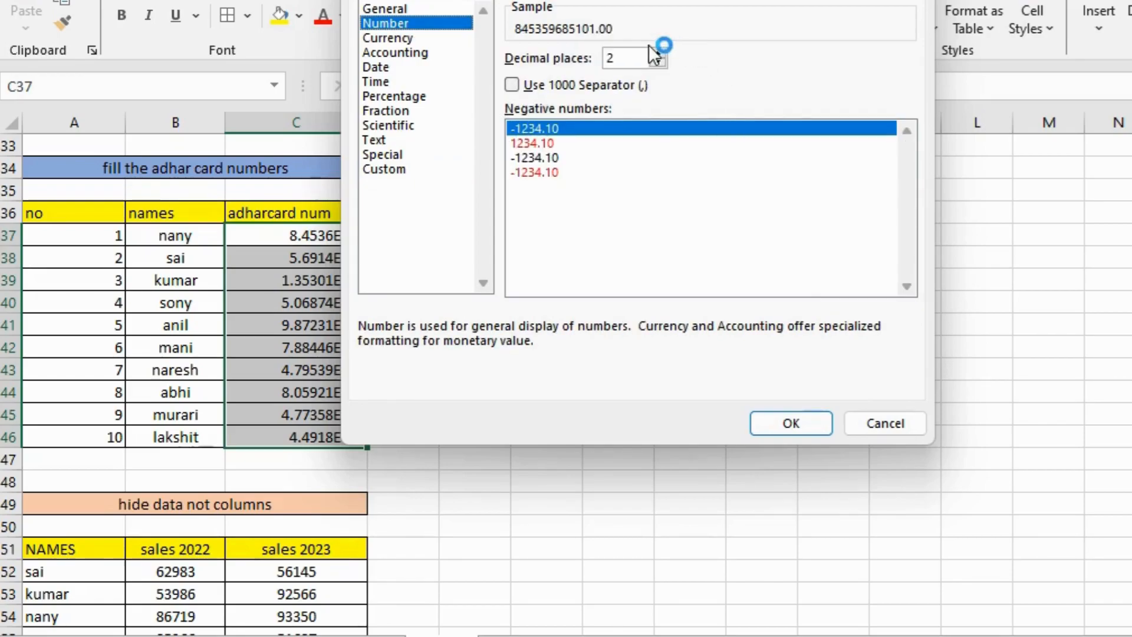
pyautogui.click(543, 143)
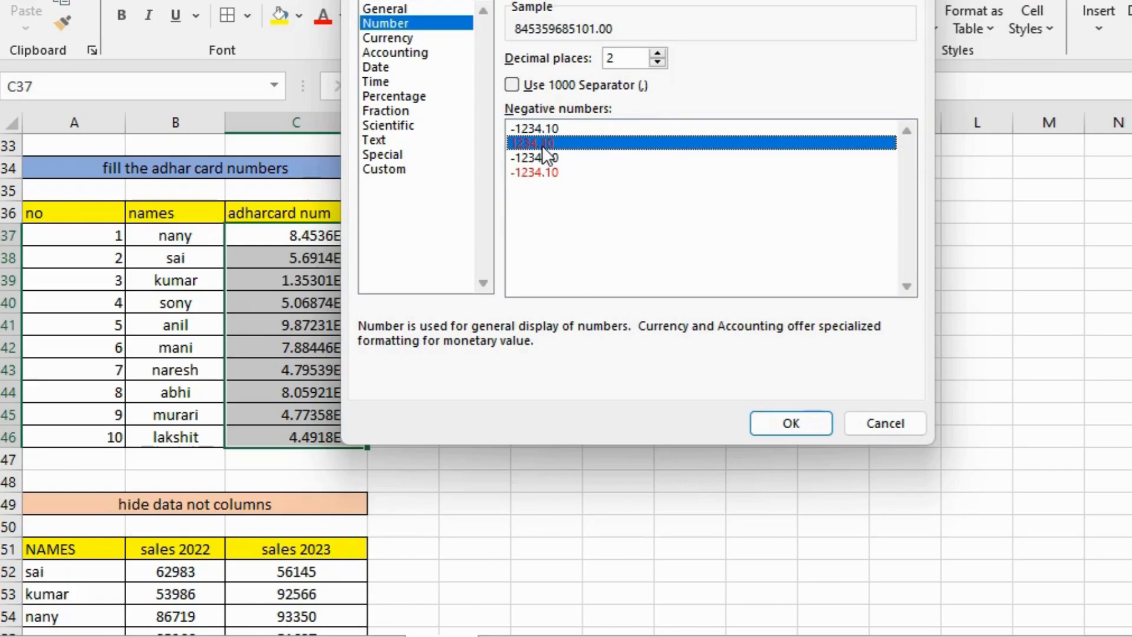
pyautogui.click(658, 60)
pyautogui.click(658, 60)
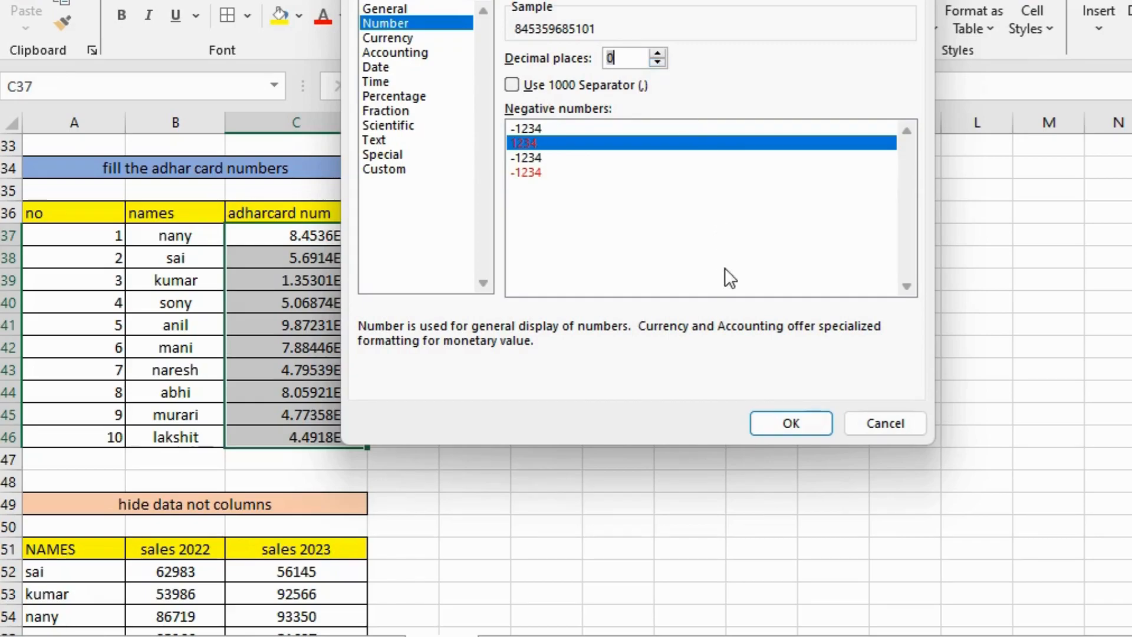
pyautogui.click(769, 422)
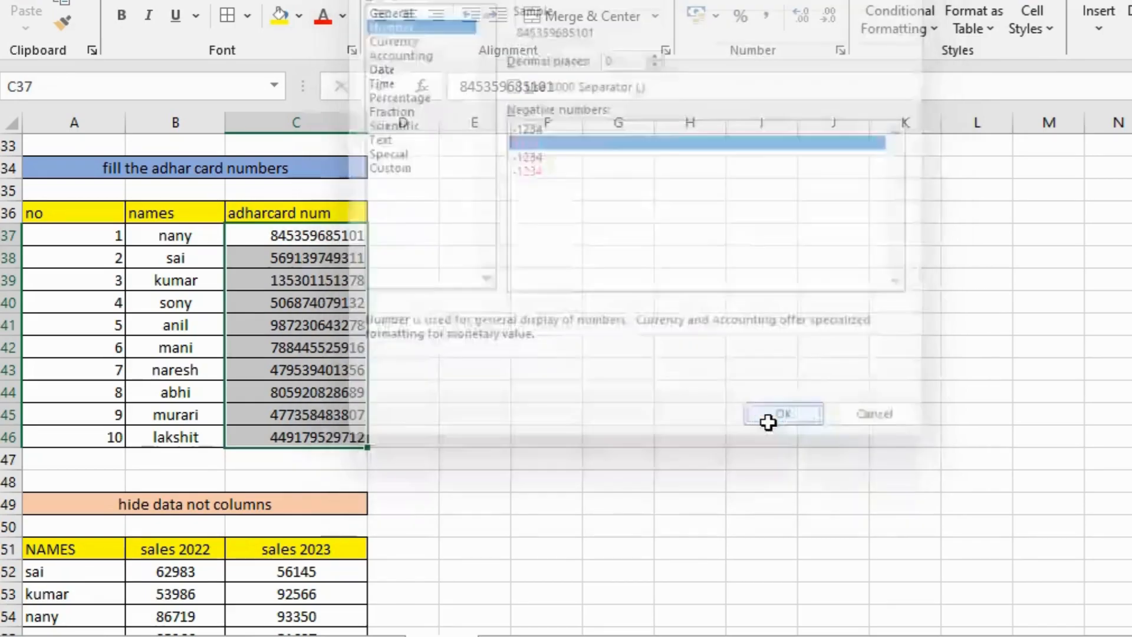
pyautogui.click(462, 408)
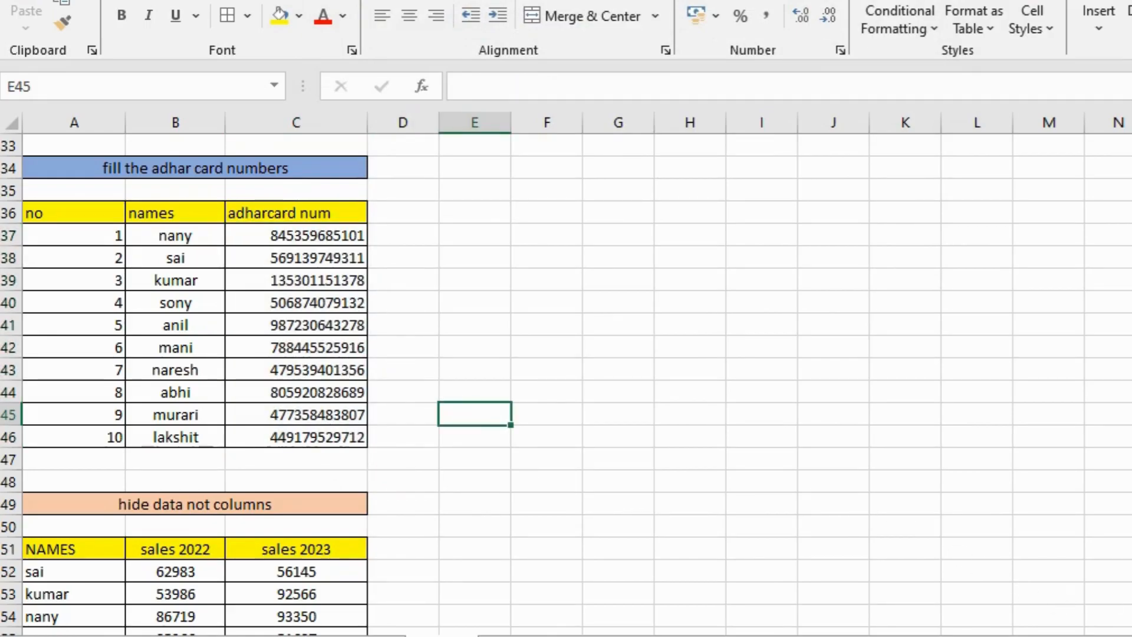
pyautogui.scroll(-3, 566, 383)
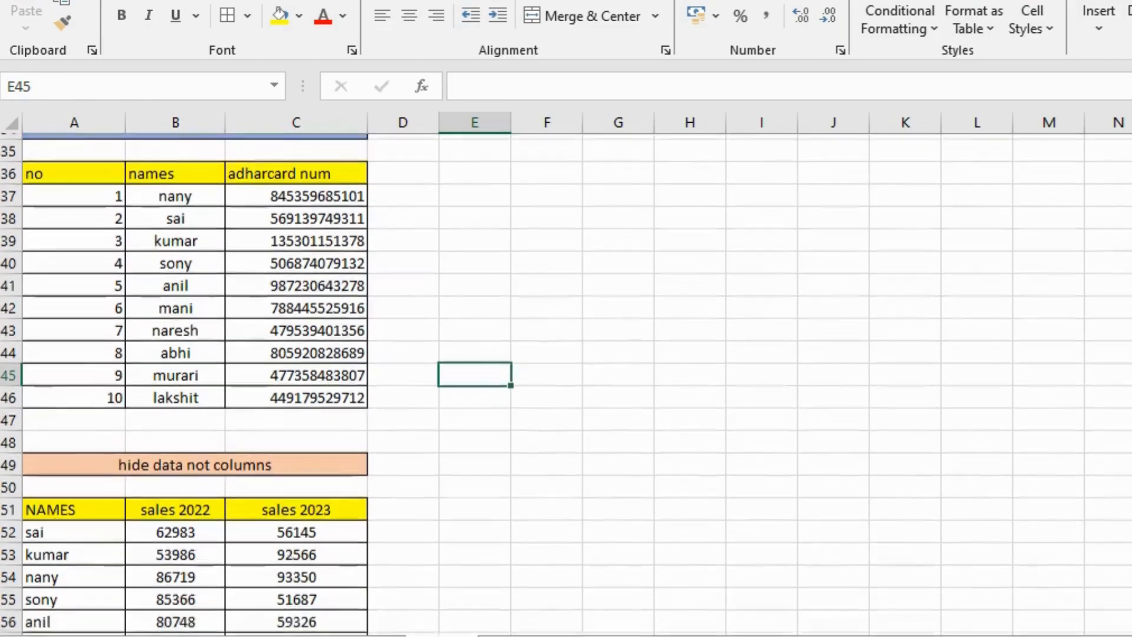
# Hide the sales 2022 and sales 2023 values in B52:C58 by applying the custom number format ;; to the cells
pyautogui.scroll(-2, 566, 383)
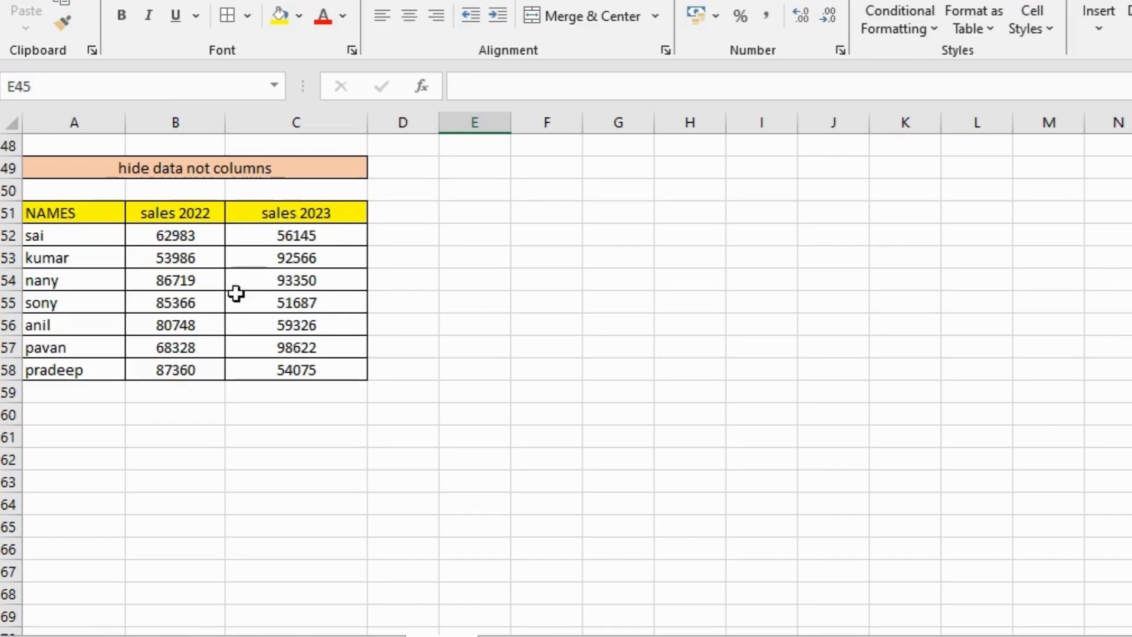
pyautogui.moveTo(164, 235); pyautogui.dragTo(302, 364)
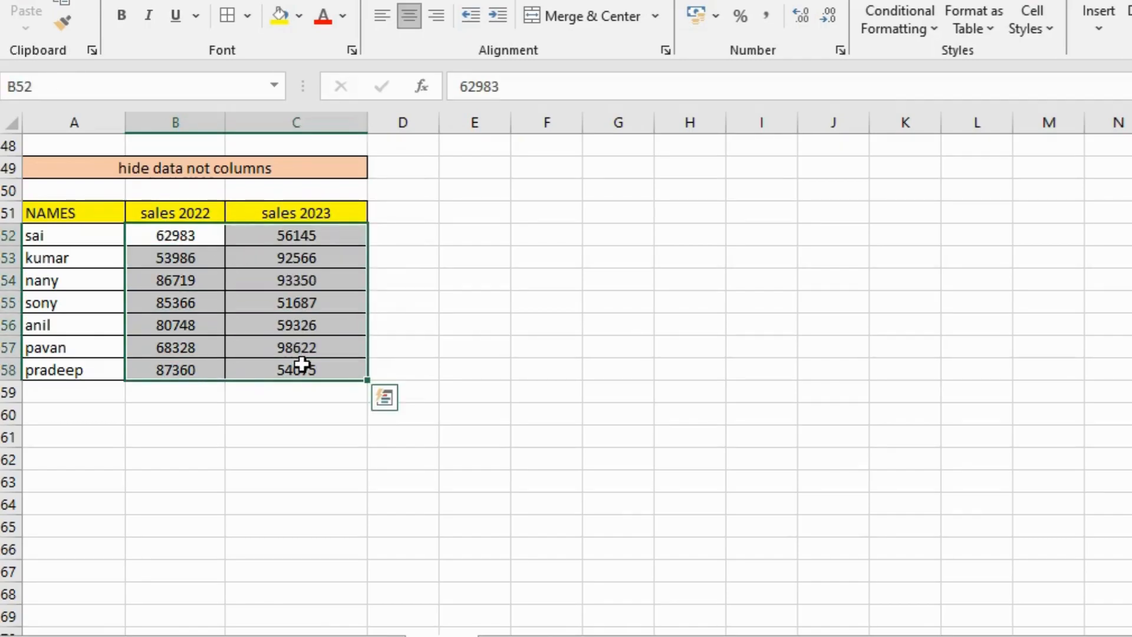
pyautogui.hotkey('ctrl', '1')
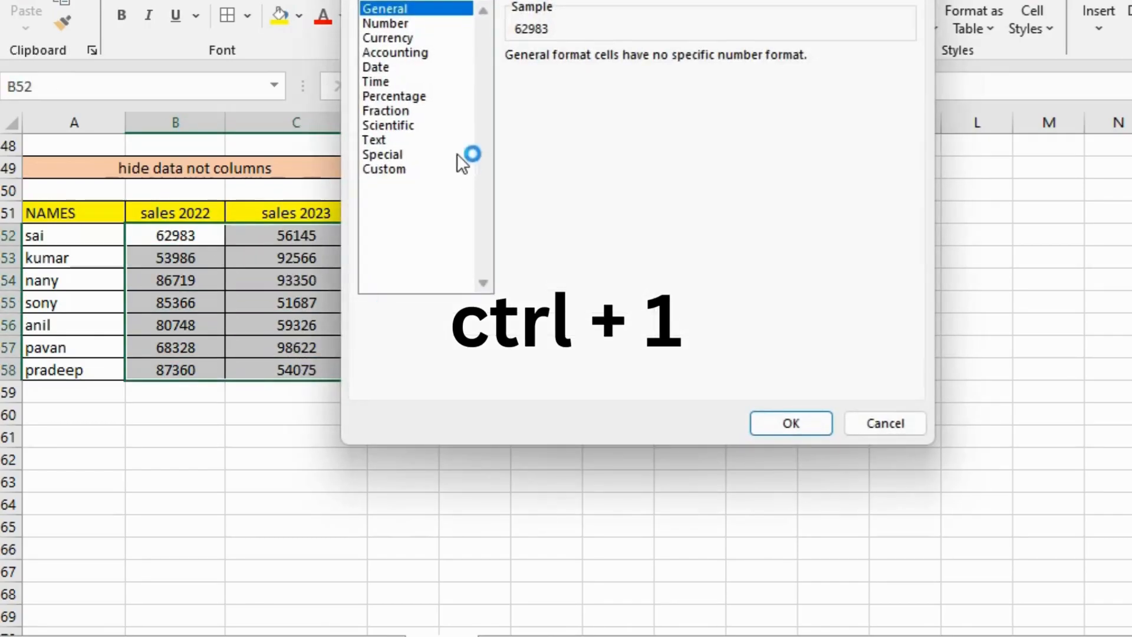
pyautogui.click(408, 168)
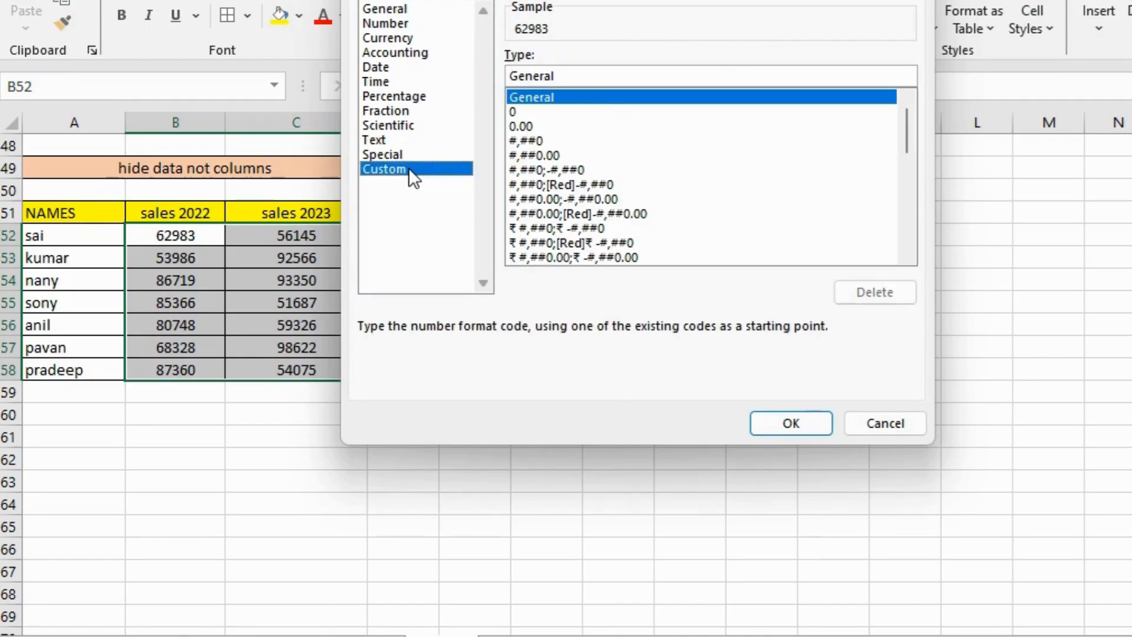
pyautogui.click(578, 74)
pyautogui.press('BackSpace')
pyautogui.press('BackSpace')
pyautogui.press('BackSpace')
pyautogui.press('BackSpace')
pyautogui.press('BackSpace')
pyautogui.press('BackSpace')
pyautogui.press('BackSpace')
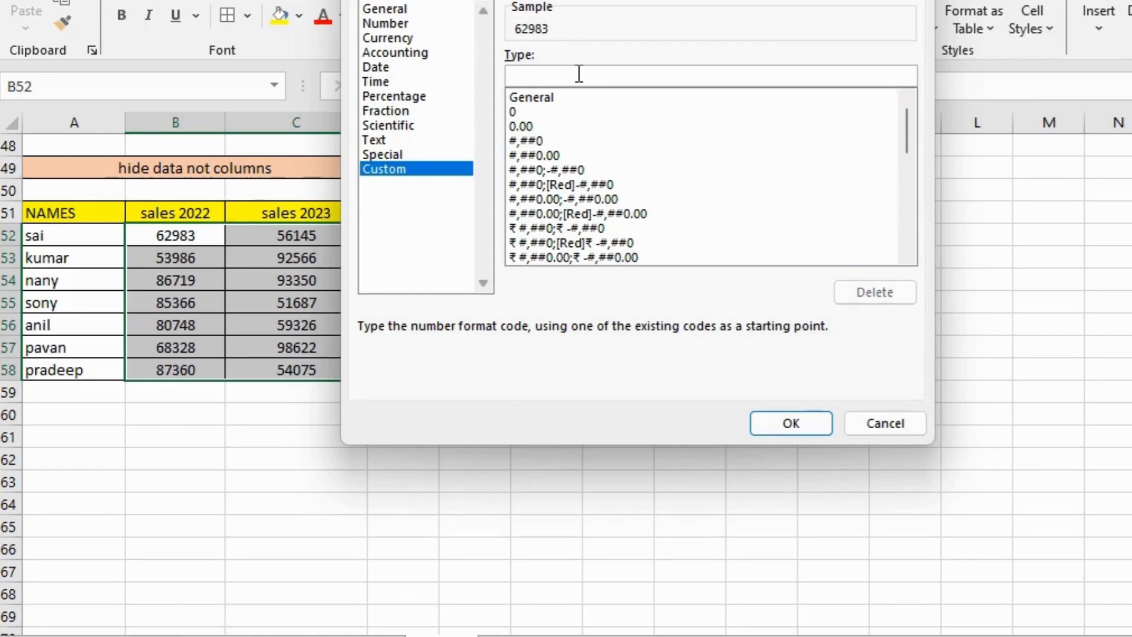
pyautogui.write(';')
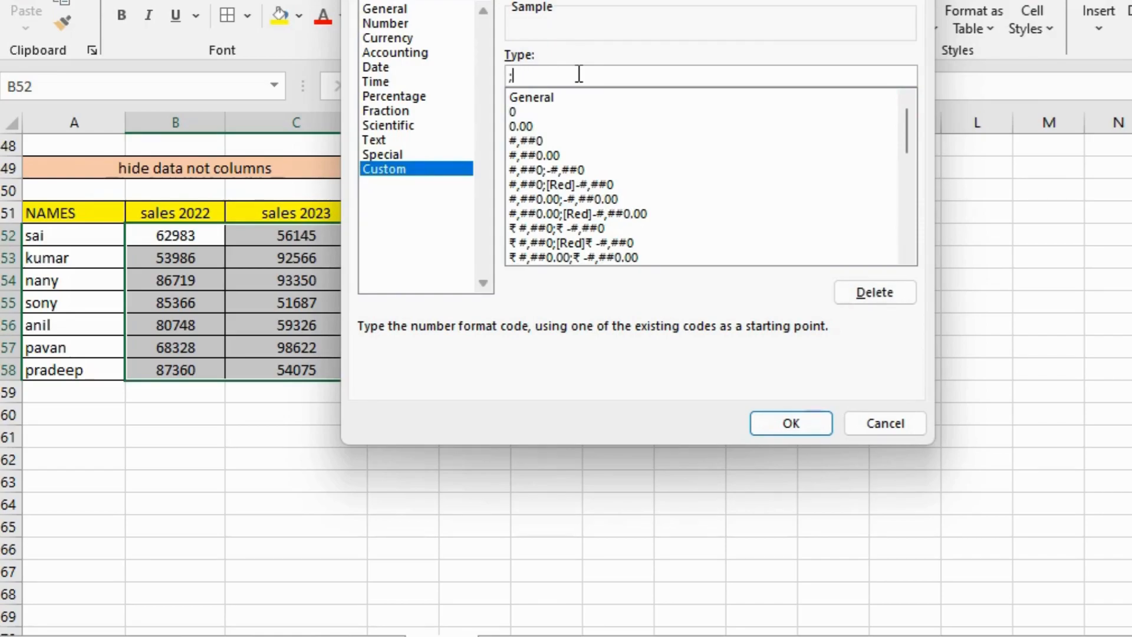
pyautogui.click(788, 416)
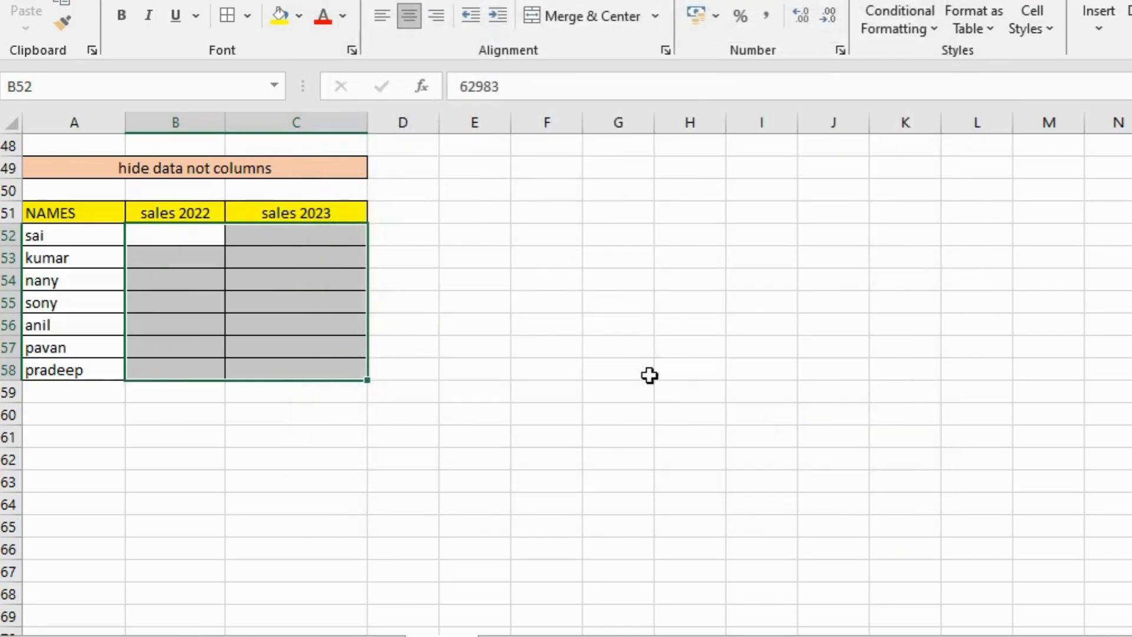
pyautogui.click(612, 365)
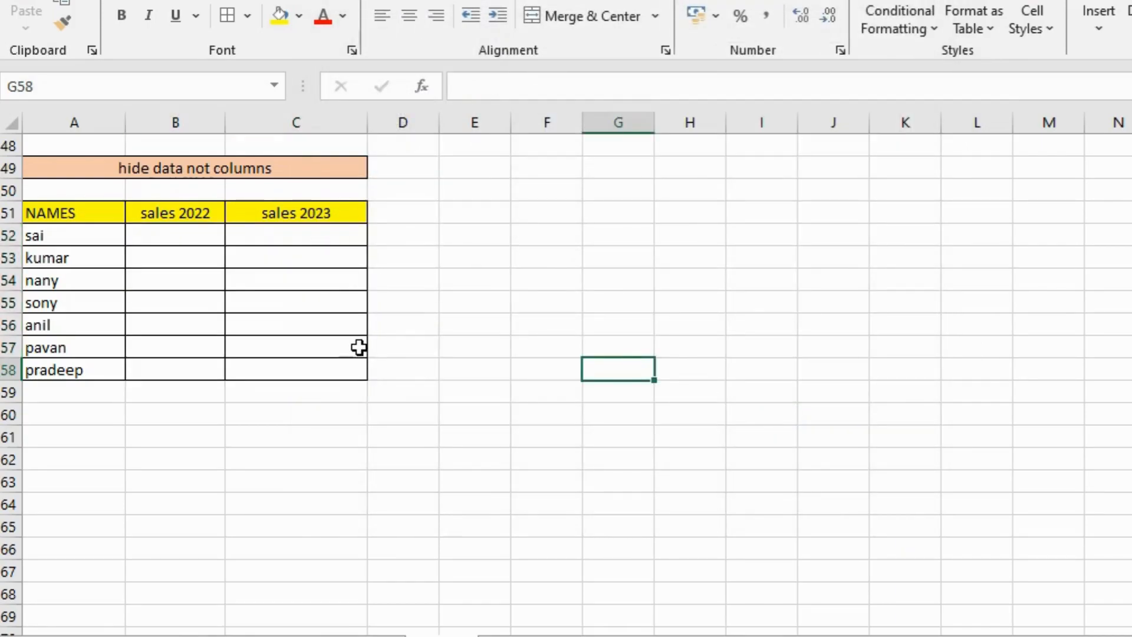
# Inspect the underlying contents of several hidden sales cells, including B52, B53 and C58
pyautogui.click(199, 236)
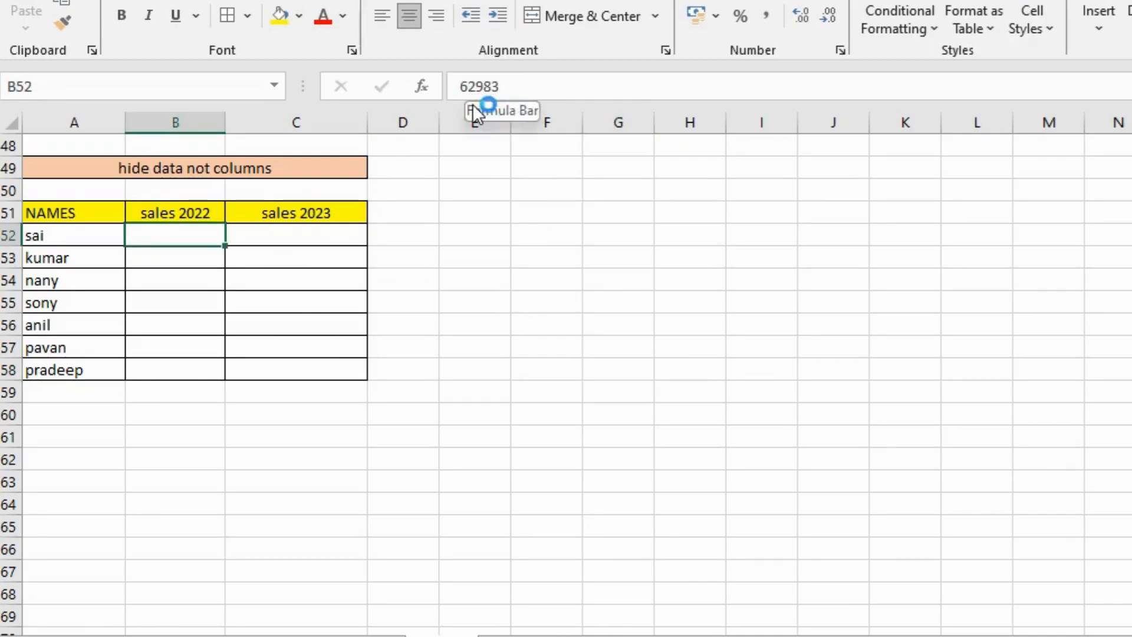
pyautogui.click(213, 261)
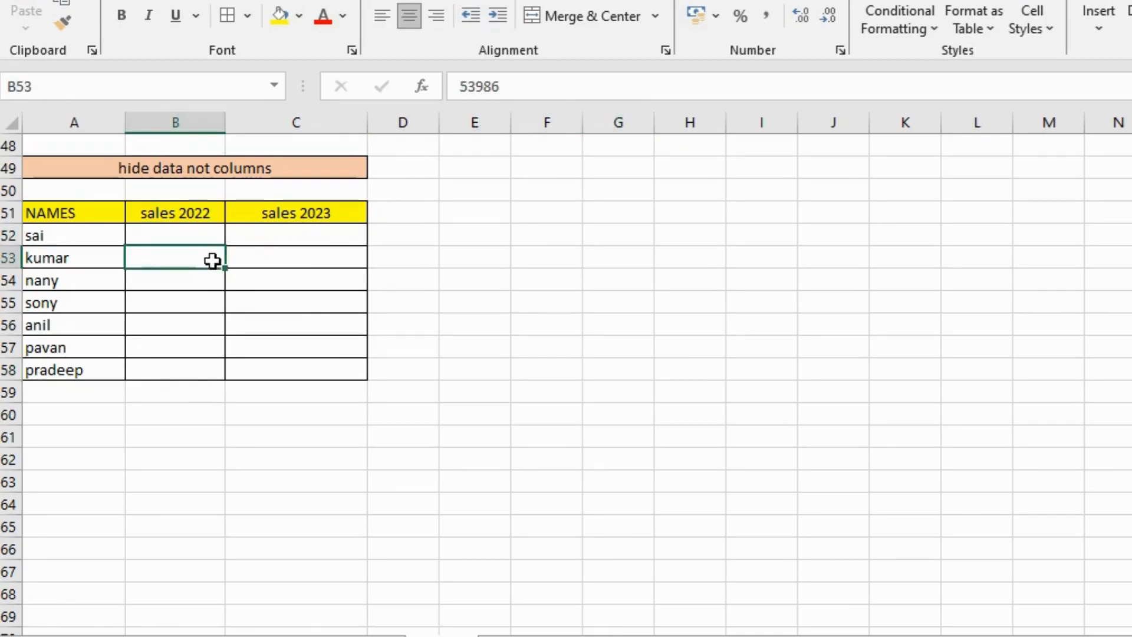
pyautogui.click(270, 315)
pyautogui.click(302, 367)
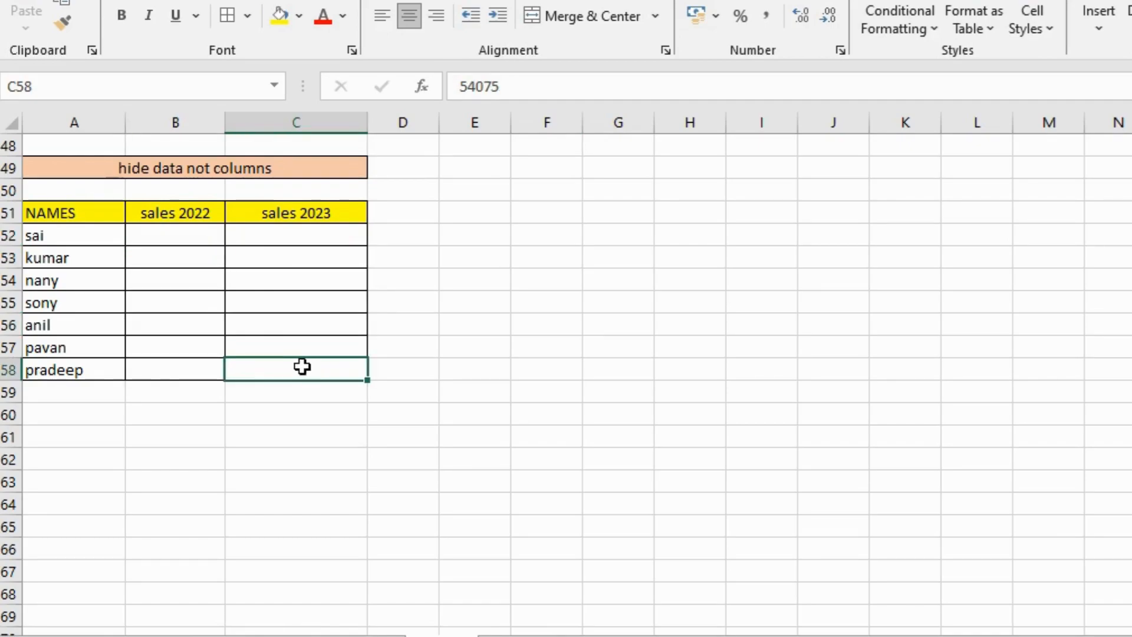
# Unhide the sales values in B52:C58 by replacing their custom number format with general
pyautogui.moveTo(171, 236); pyautogui.dragTo(290, 362)
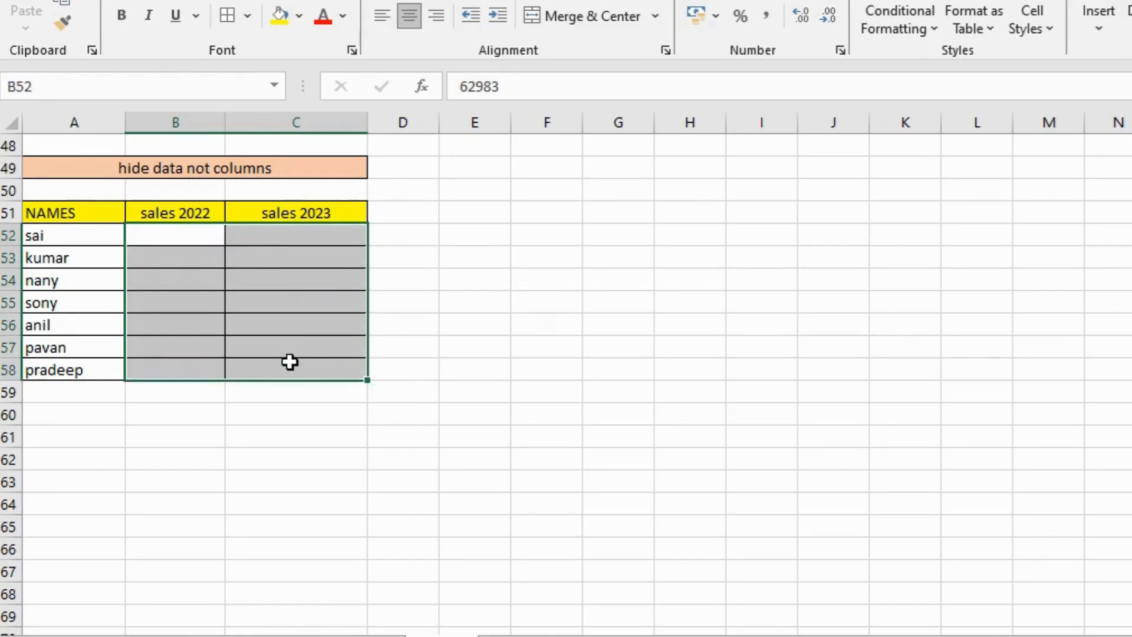
pyautogui.hotkey('ctrl', '1')
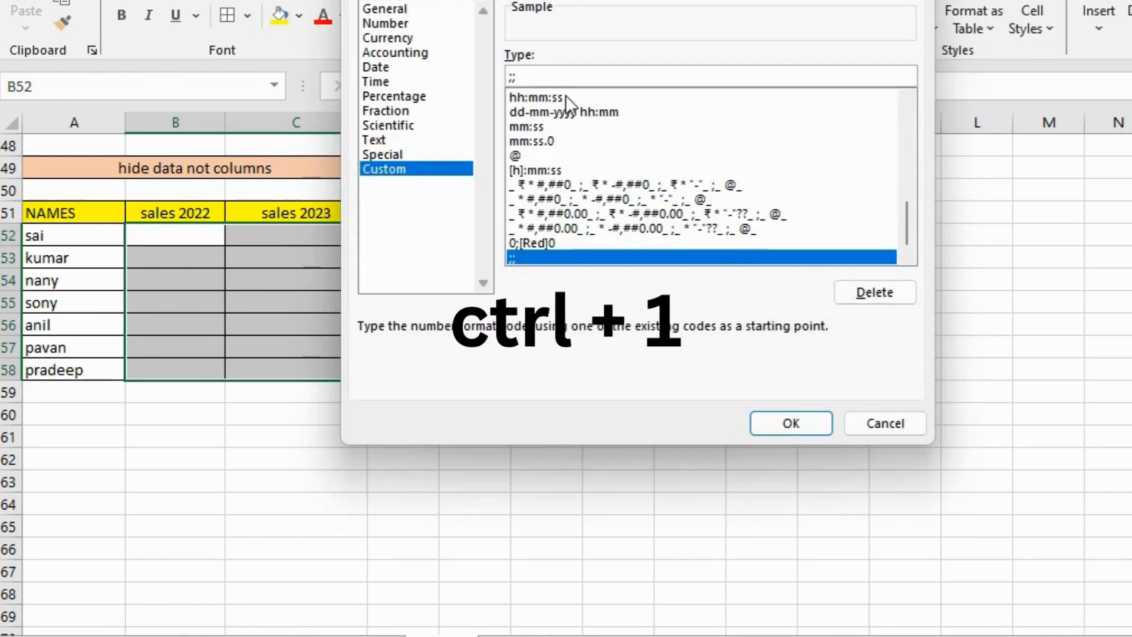
pyautogui.press('BackSpace')
pyautogui.press('BackSpace')
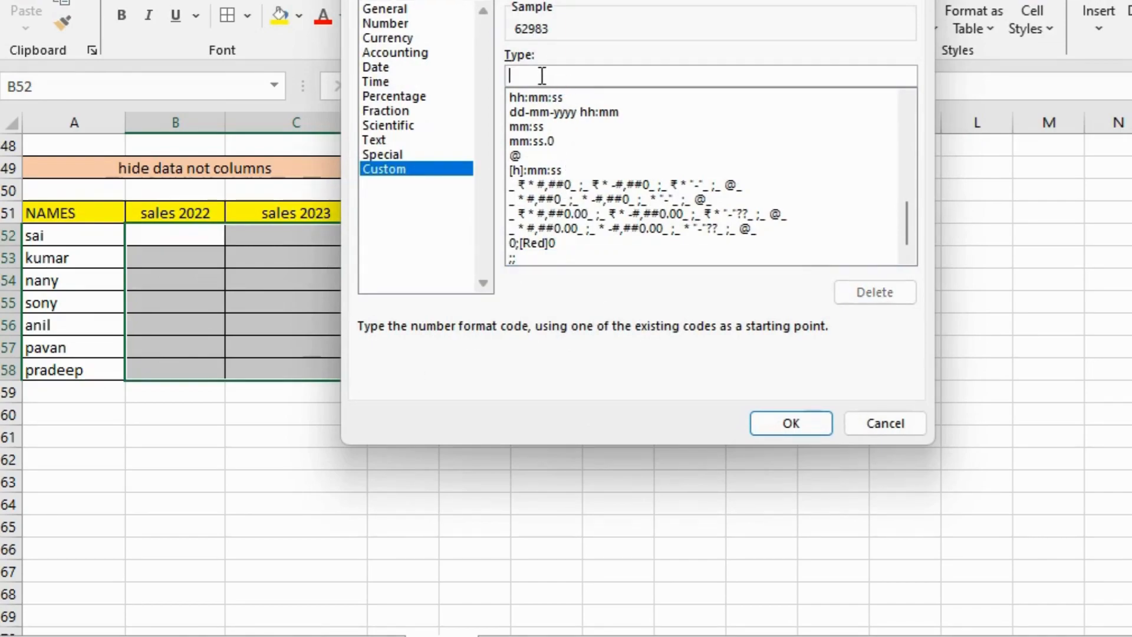
pyautogui.write('gene')
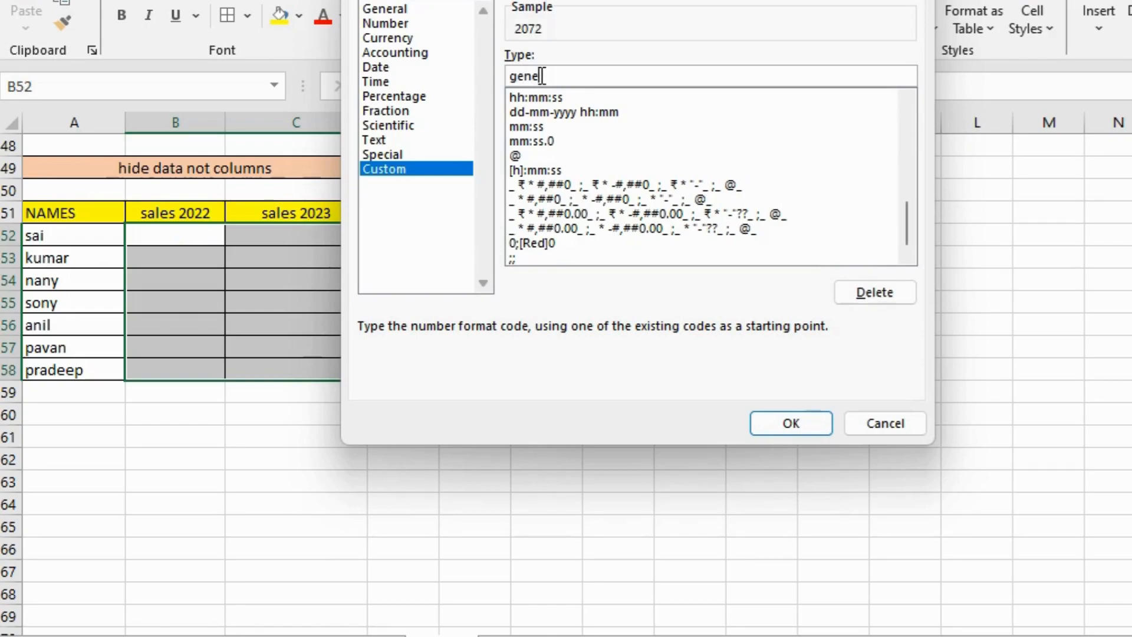
pyautogui.write('ral')
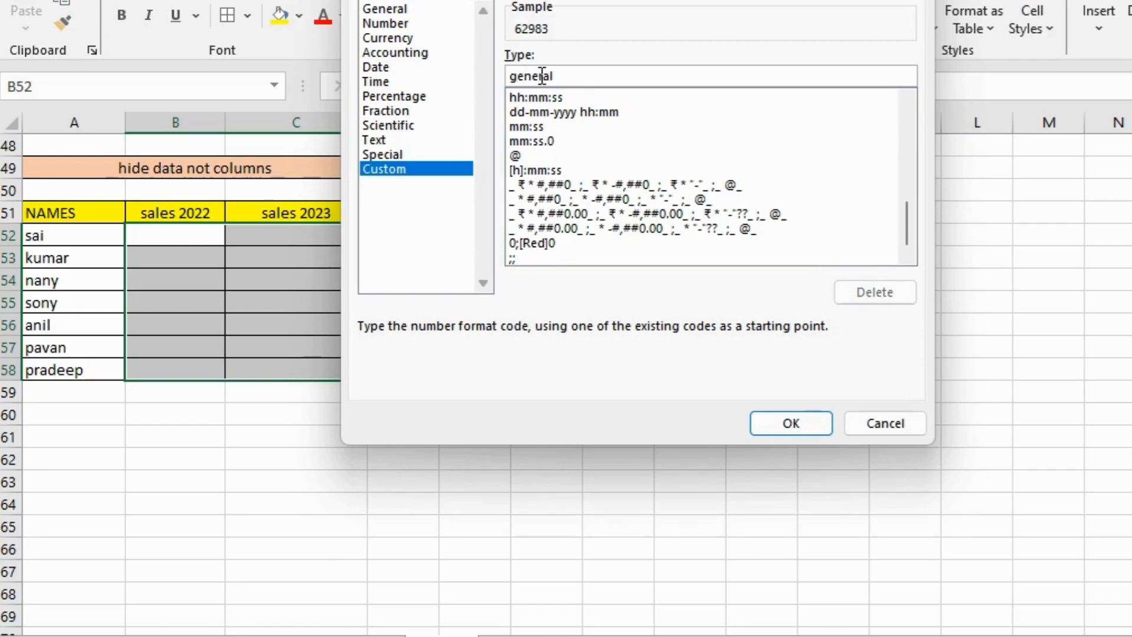
pyautogui.click(783, 424)
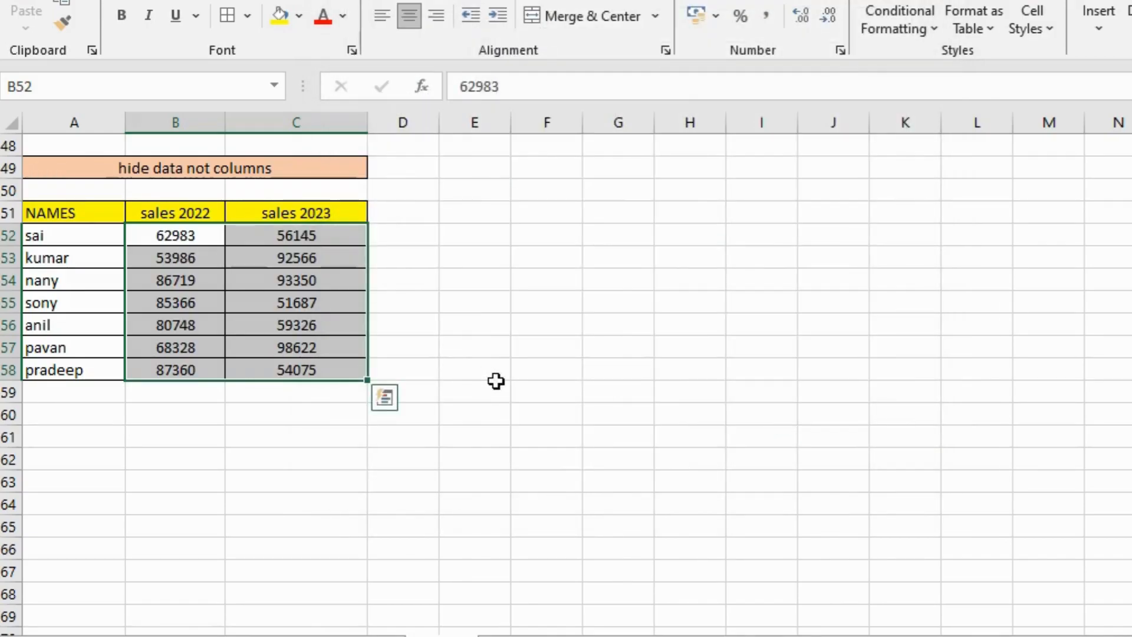
pyautogui.click(428, 367)
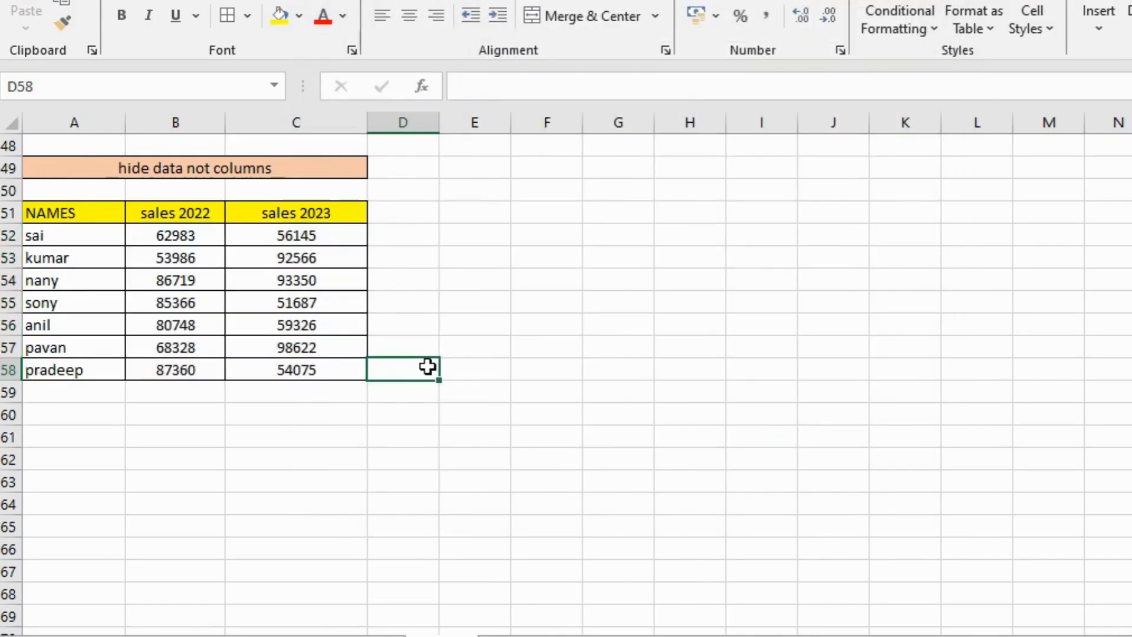